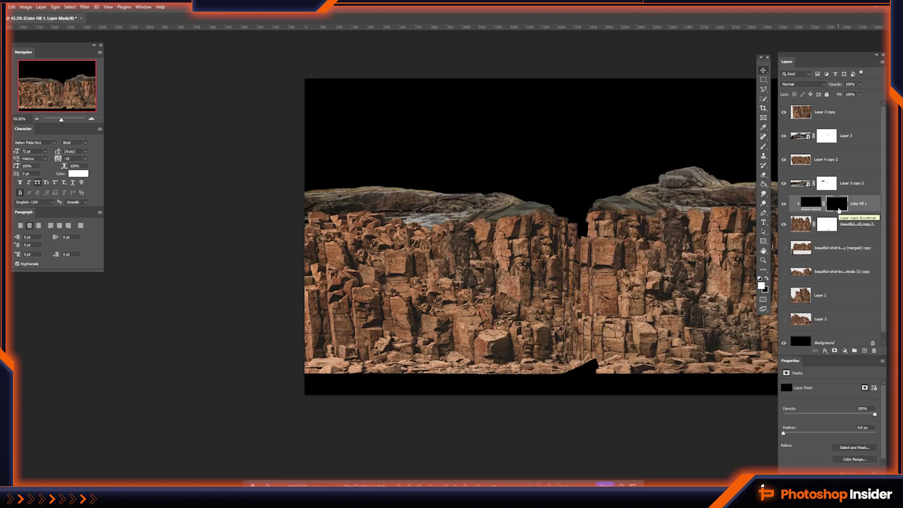
- Paint the cliff mask with a smaller white brush to restore the rock edge
key(b)
right_click(250, 237)
key(Escape)
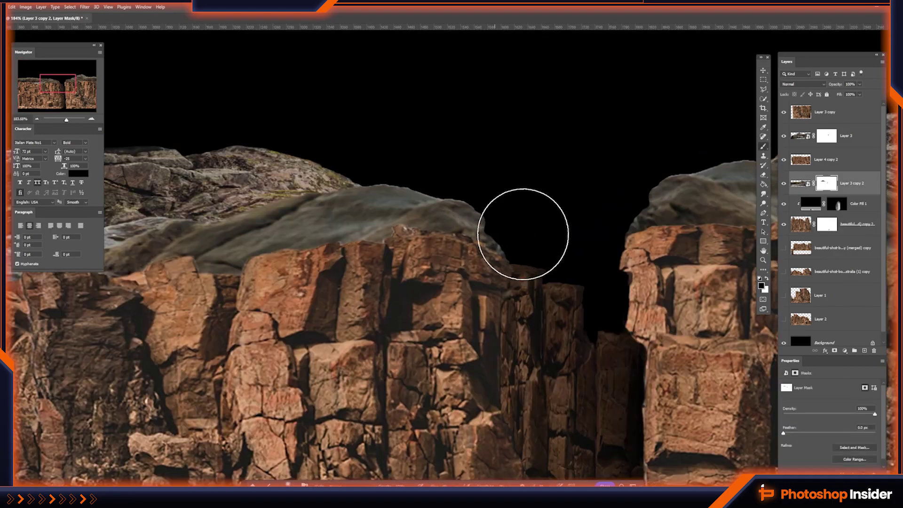
key(x)
key(bracketleft)
key(bracketleft)
key(bracketleft)
click(487, 241)
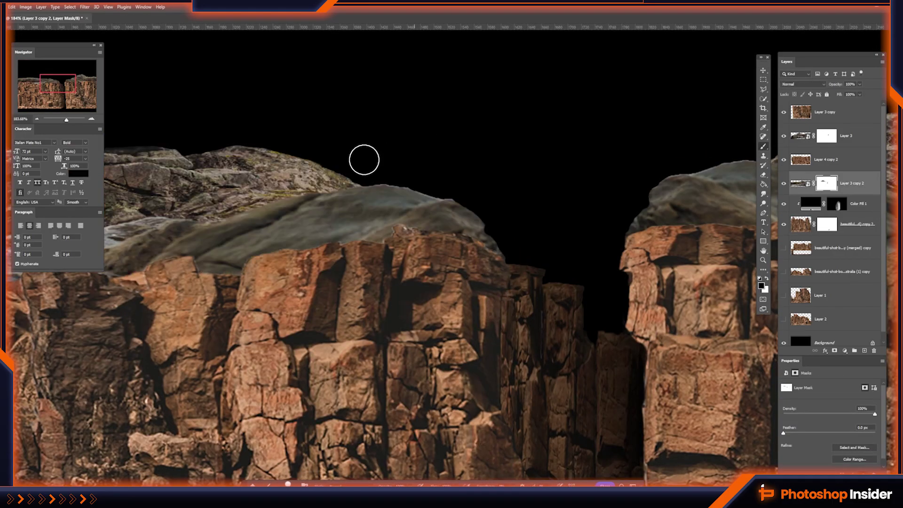
- Duplicate the cliff piece twice, moving the copies below the other cliff layers
scroll(364, 179, down, 2)
key(ctrl+bracketleft)
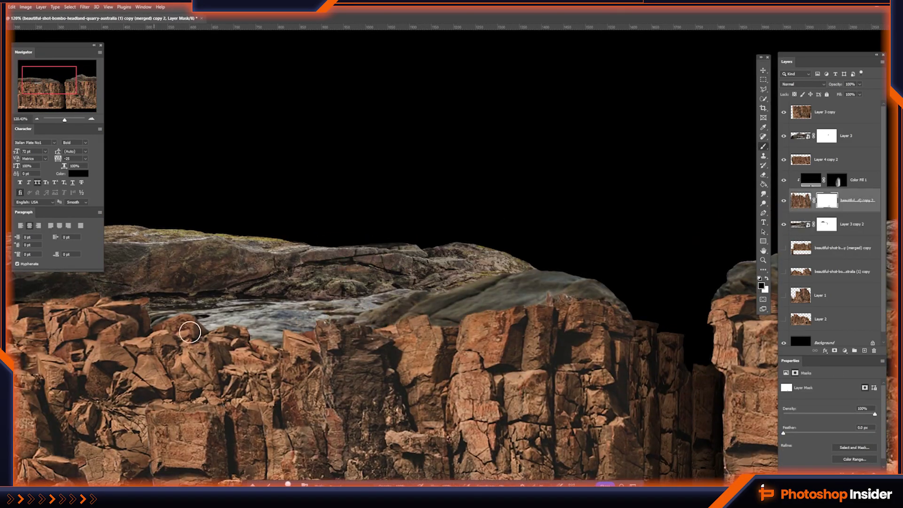
key(v)
key(ctrl+j)
scroll(588, 312, down, 3)
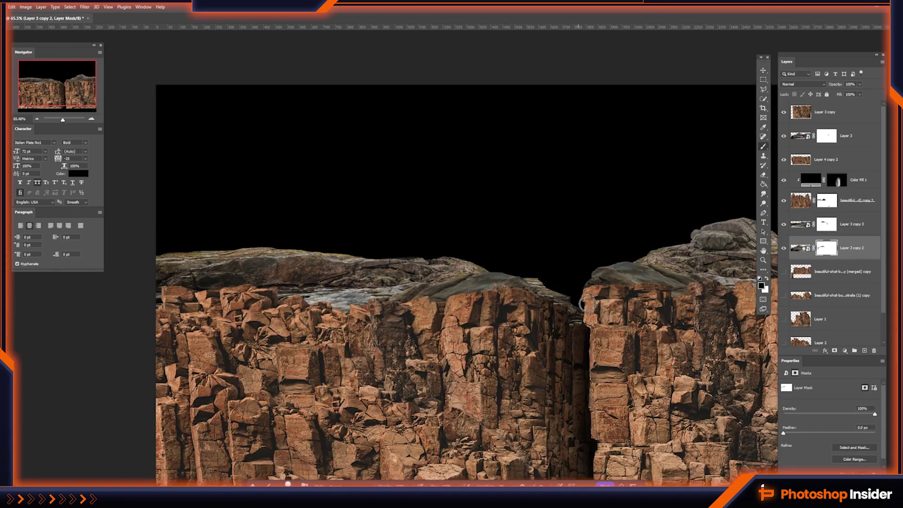
key(ctrl+j)
key(ctrl+bracketleft)
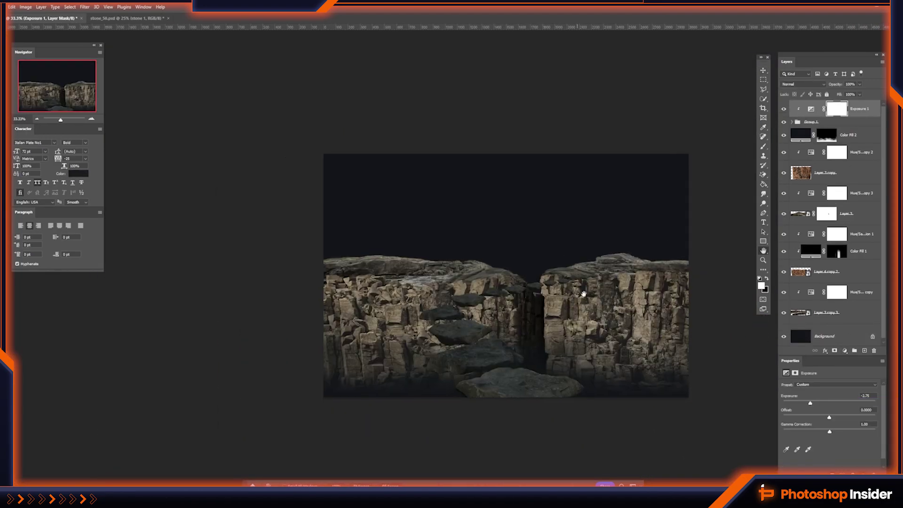
- Add an Exposure adjustment with an inverted mask, and invert the Hue/Saturation 2 mask
click(858, 401)
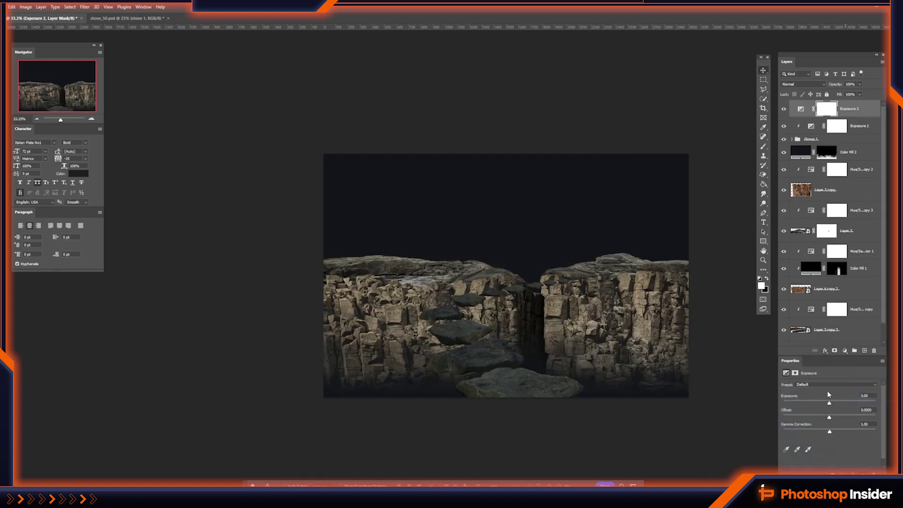
key(ctrl+i)
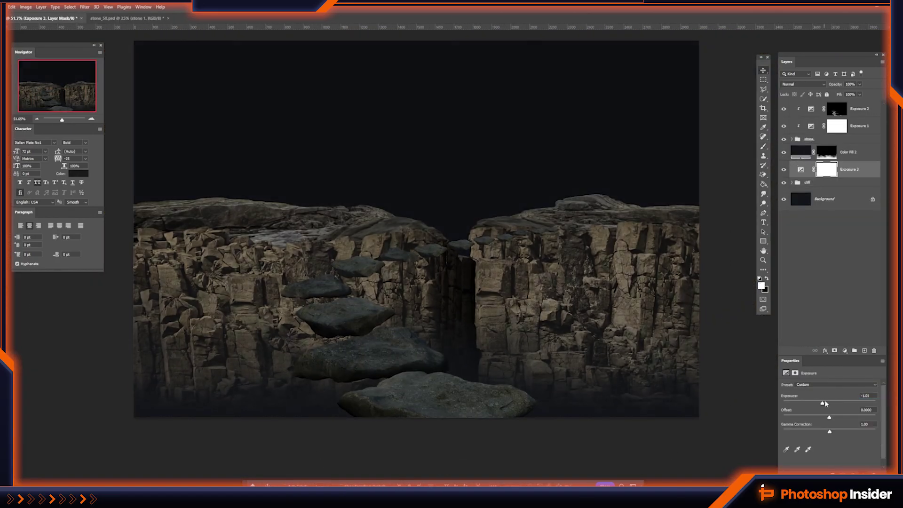
key(ctrl+i)
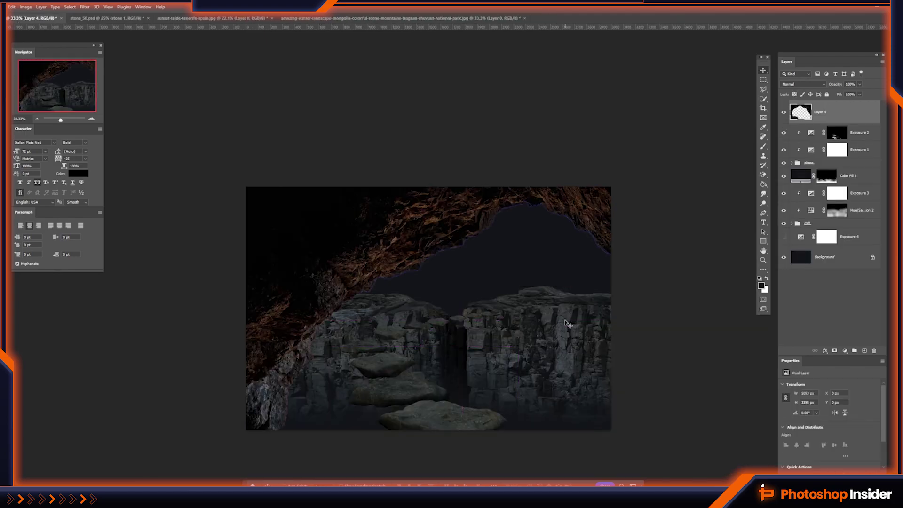
- Scale the cave image so it frames the whole scene
key(ctrl+t)
drag(197, 328, 472, 302)
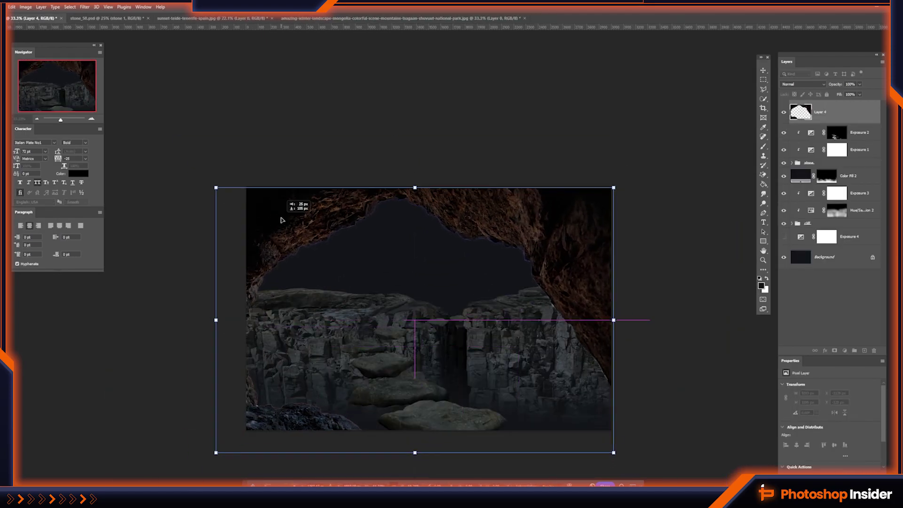
key(Return)
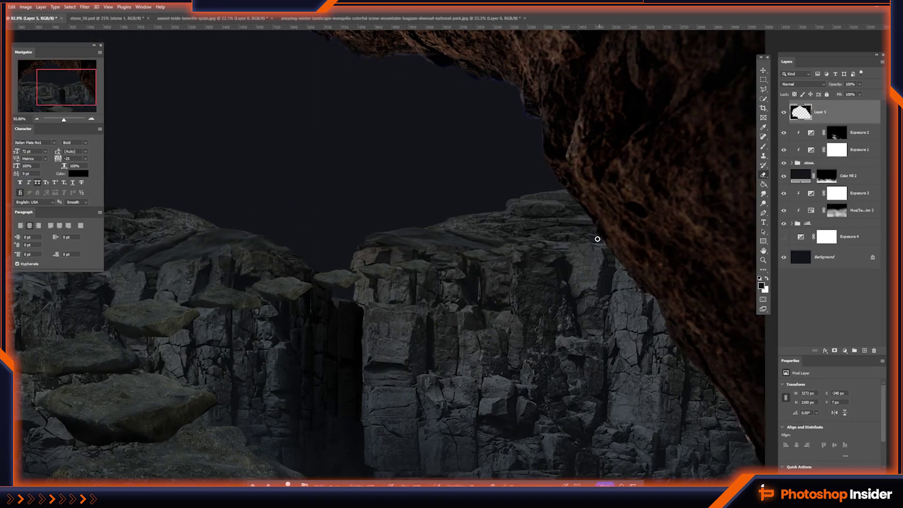
scroll(597, 239, down, 3)
scroll(584, 330, right, 3)
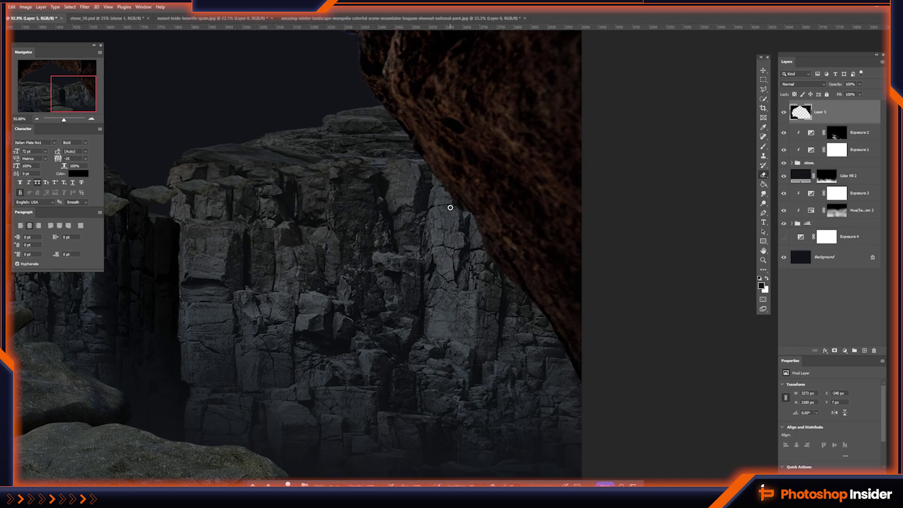
key(ctrl+0)
key(j)
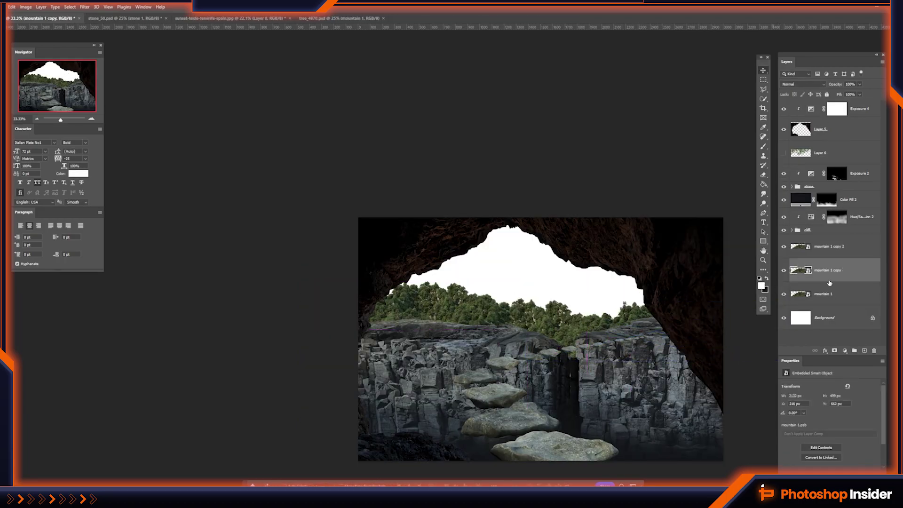
- Move mountain 1 copy below mountain 1, rotate it 180° and place it behind the cliffs
drag(836, 283, 836, 296)
right_click(551, 322)
click(565, 414)
drag(564, 414, 548, 324)
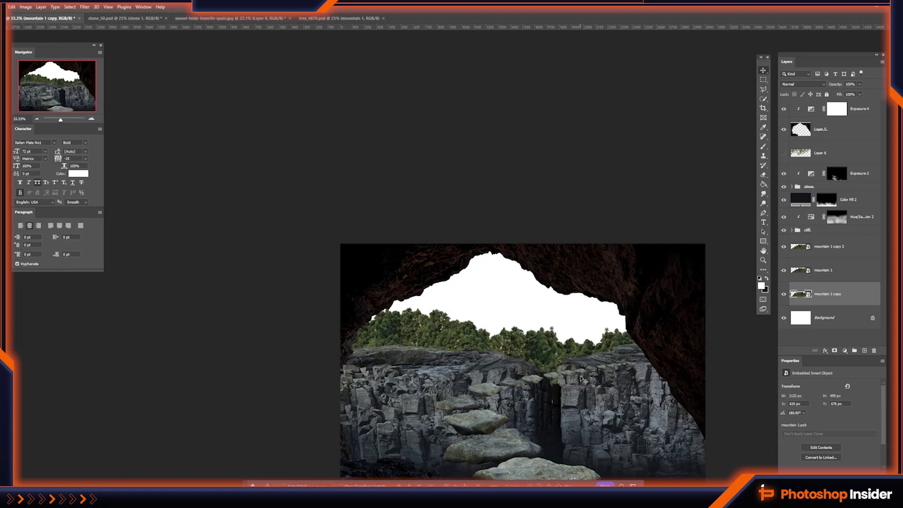
click(560, 425)
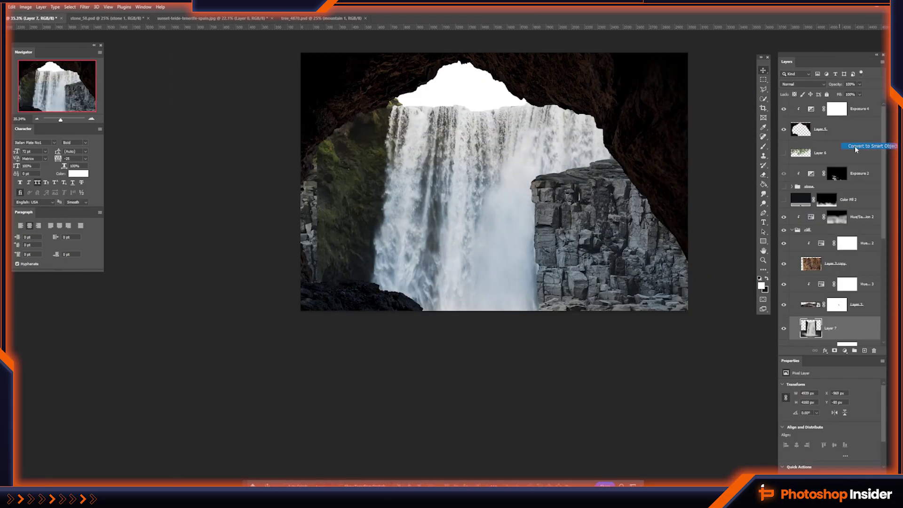
- Distort the waterfall narrower in perspective and nudge it into the cliff gap
click(854, 146)
key(ctrl+t)
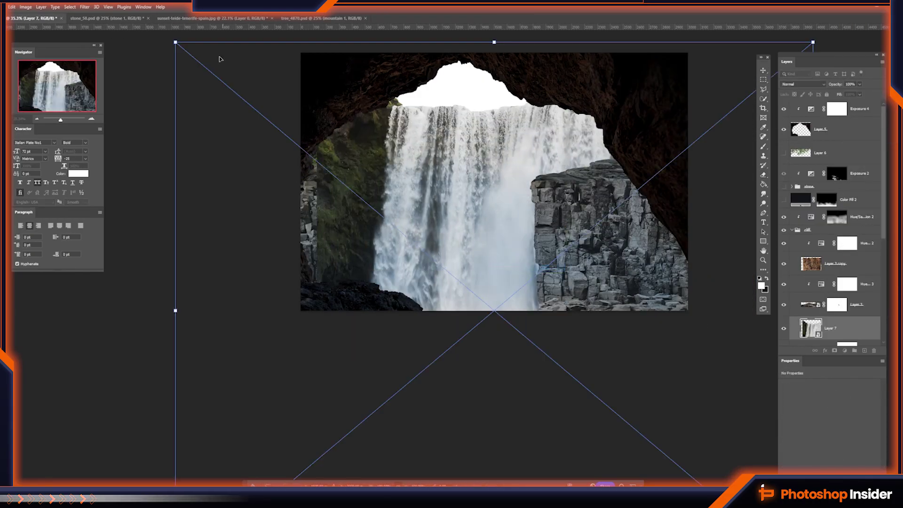
right_click(464, 206)
click(477, 250)
drag(589, 315, 519, 294)
mouse_move(590, 60)
mouse_down()
mouse_move(496, 135)
mouse_move(485, 118)
mouse_up()
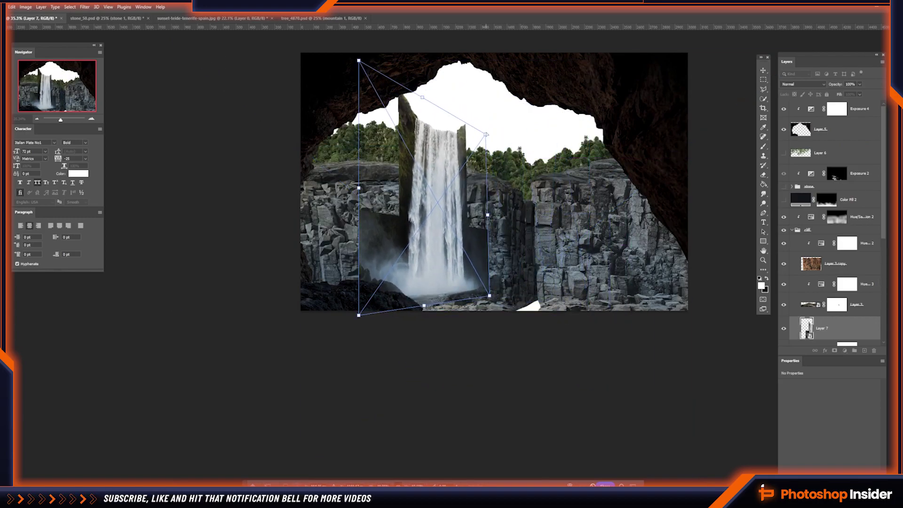
key(Return)
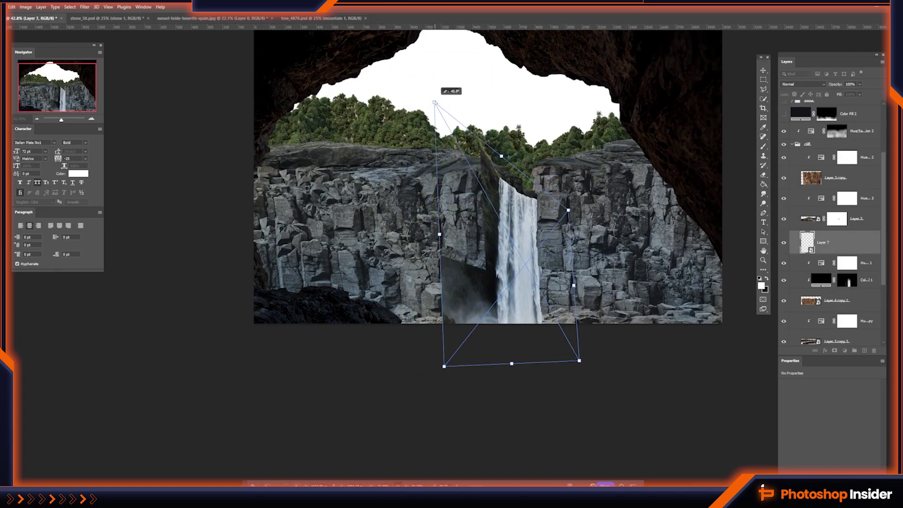
key(Return)
drag(518, 168, 525, 172)
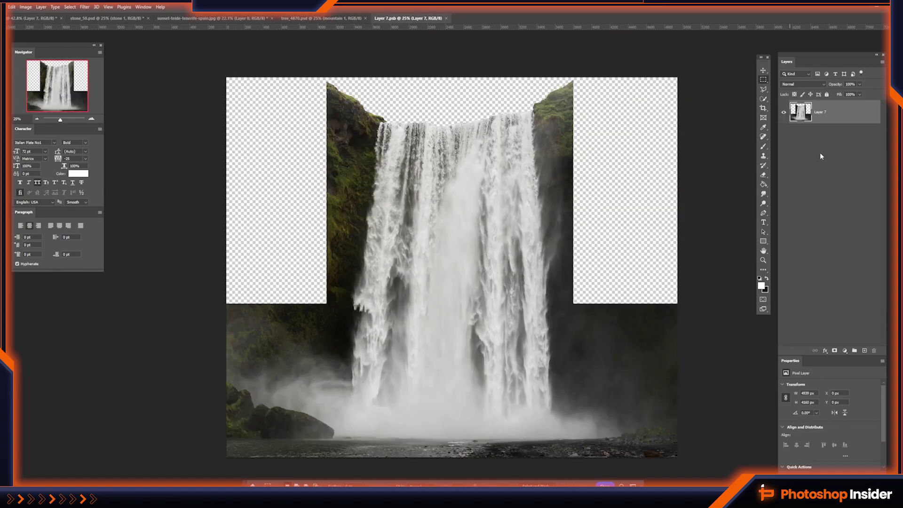
- In the waterfall smart object, refine the selection and erase the leftover cliffs
right_click(508, 244)
click(544, 274)
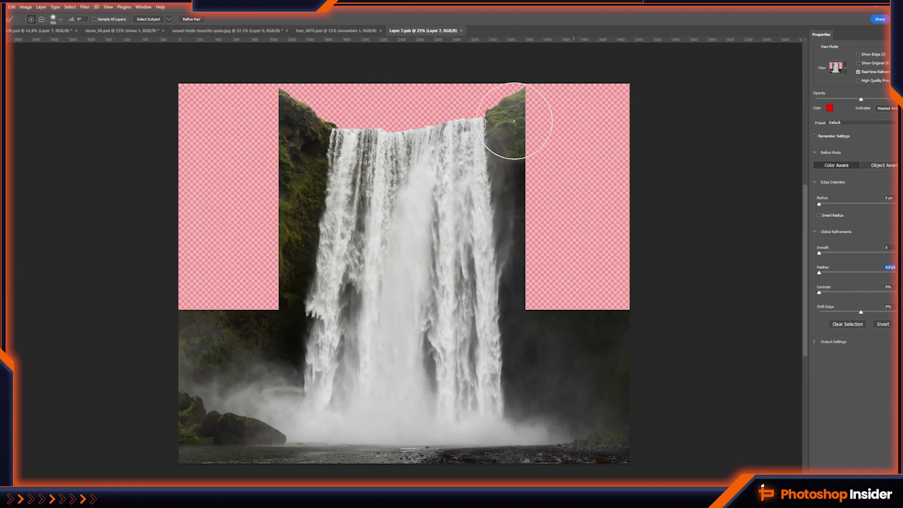
key(Return)
right_click(248, 236)
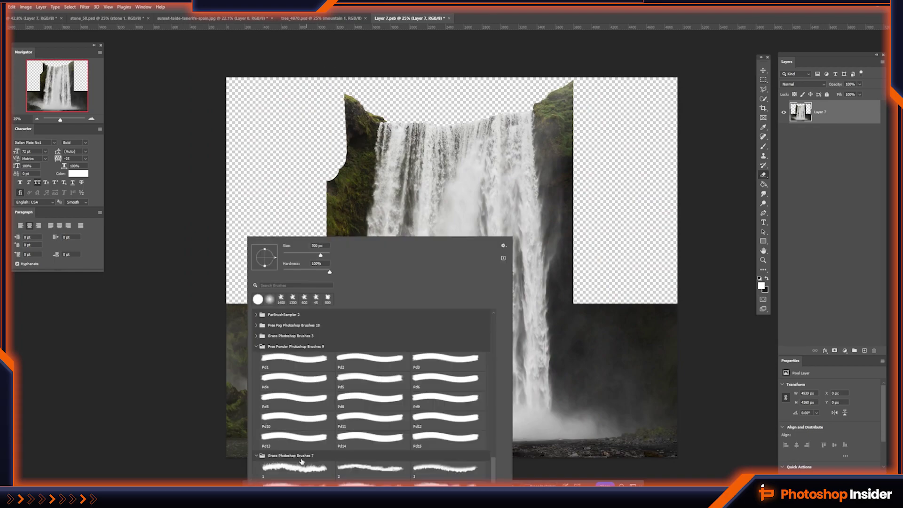
drag(366, 141, 345, 238)
drag(564, 118, 580, 335)
click(534, 267)
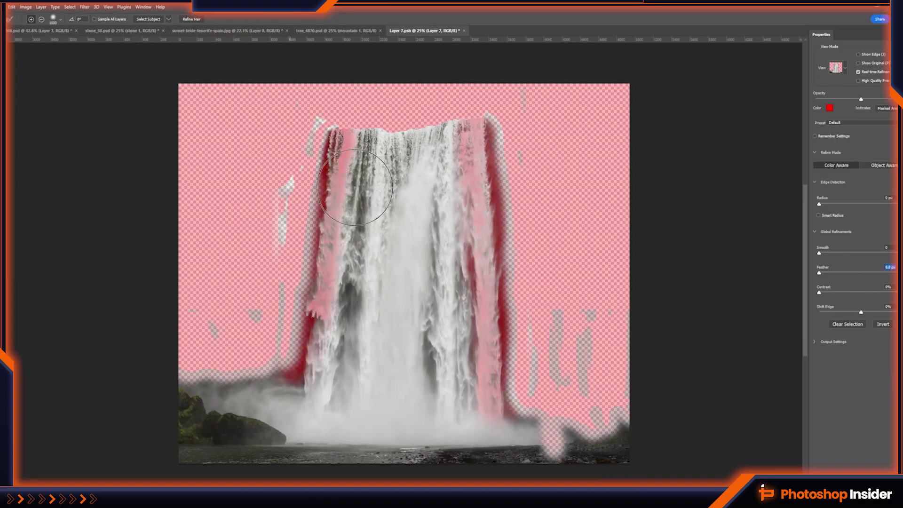
key(Delete)
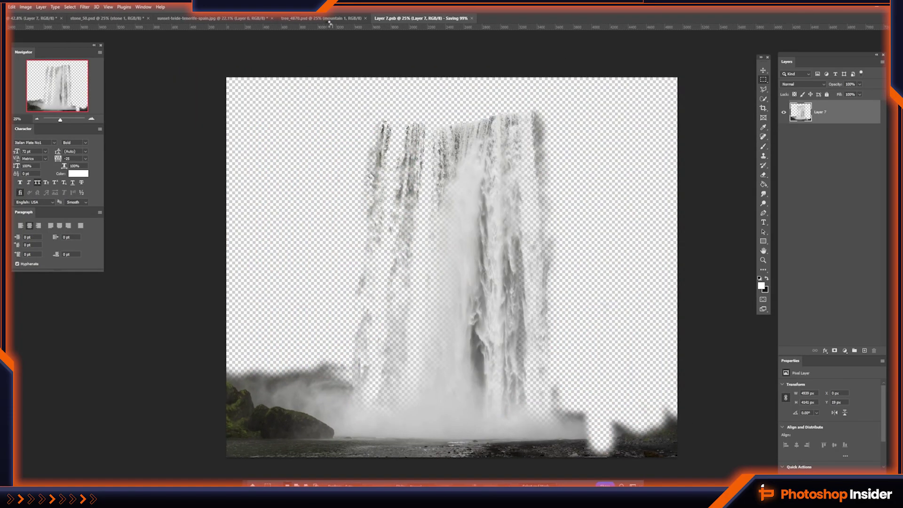
key(ctrl+Tab)
- Keep the waterfall's Normal blend mode and shorten its height to fit the gap
scroll(540, 239, up, 5)
click(803, 84)
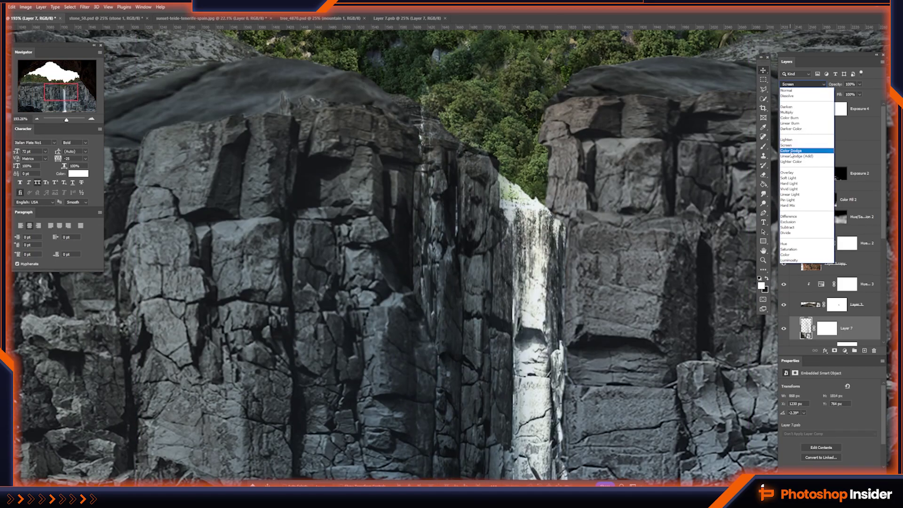
key(Escape)
scroll(517, 235, down, 3)
scroll(517, 235, down, 2)
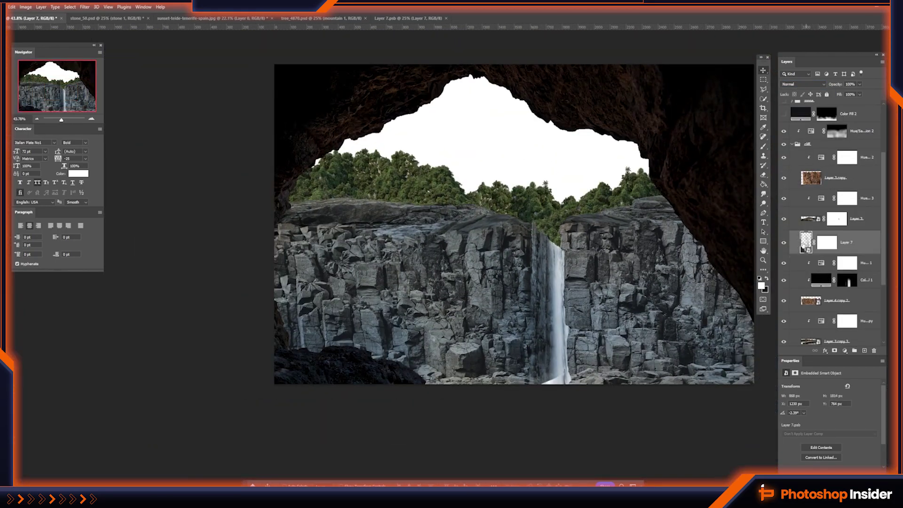
scroll(547, 273, up, 3)
scroll(565, 281, down, 3)
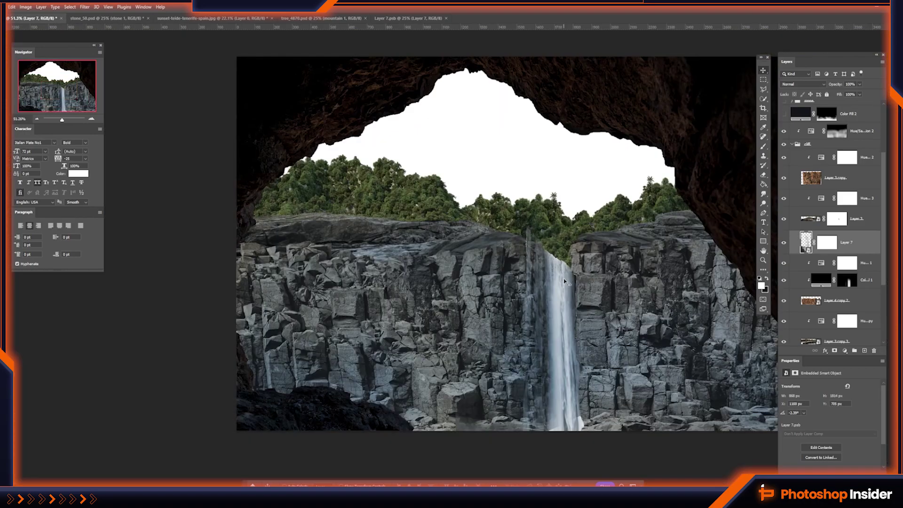
scroll(552, 446, down, 3)
drag(552, 426, 555, 308)
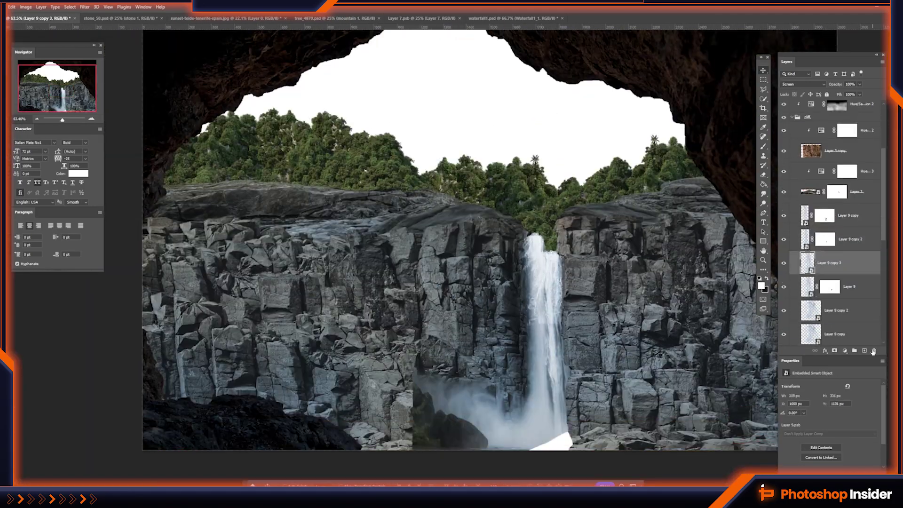
- Move Layer 9 copy 3 below Layer 9, add a mask, and duplicate the waterfall layer
key(ctrl+bracketleft)
click(835, 350)
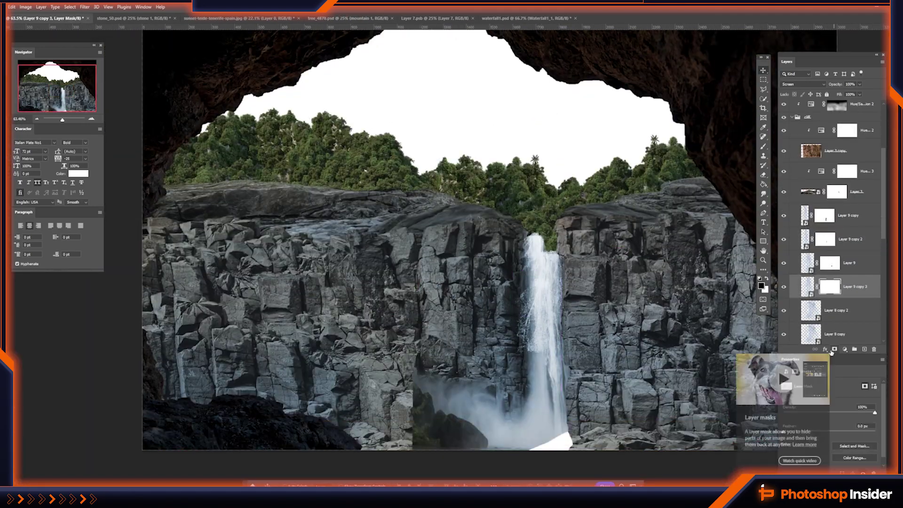
key(ctrl+j)
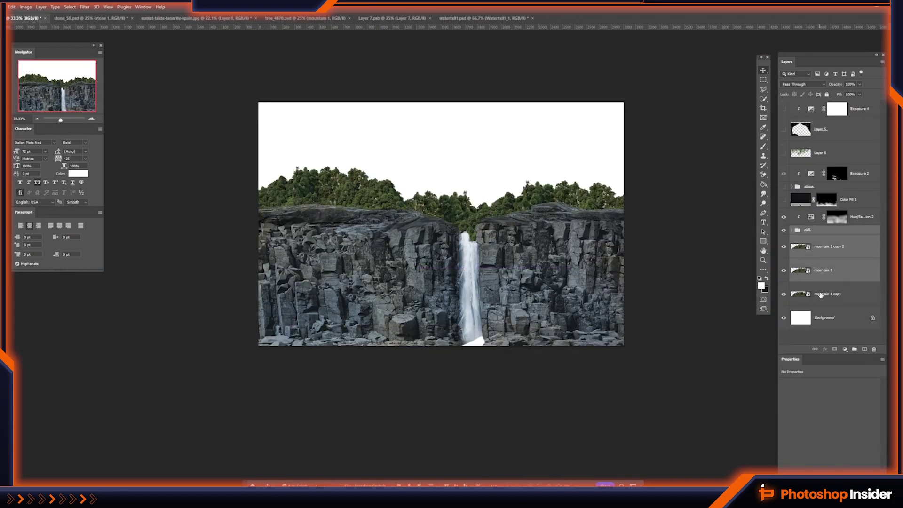
shift+click(821, 295)
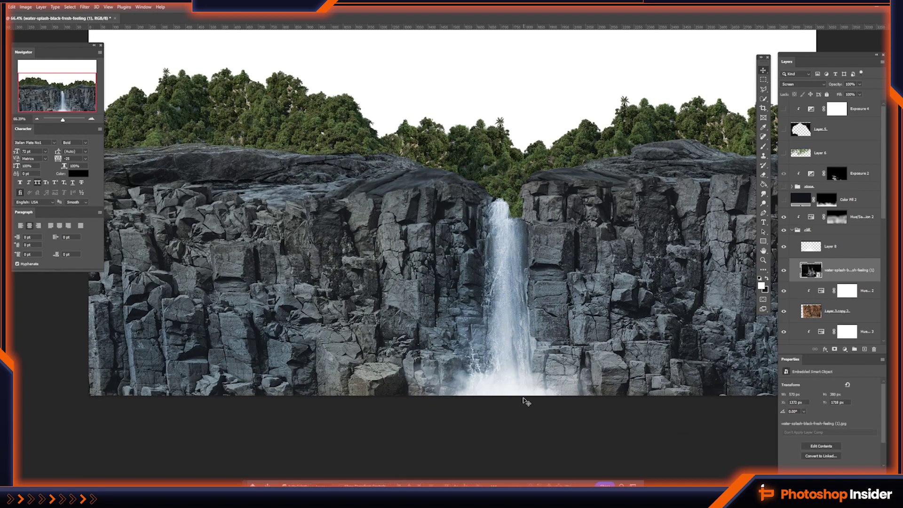
- Duplicate the rotated water splash and add a brush-painted layer mask to soften its edges
key(Return)
key(ctrl+j)
click(834, 349)
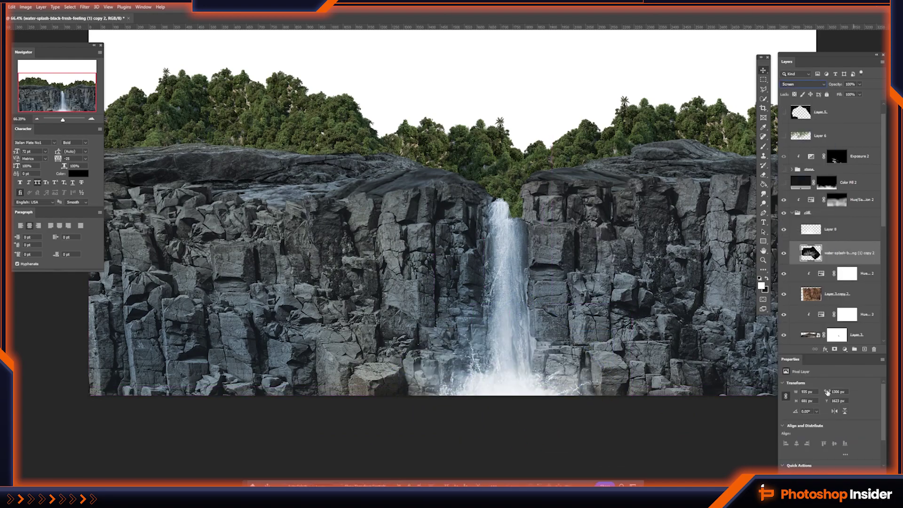
right_click(283, 244)
key(Return)
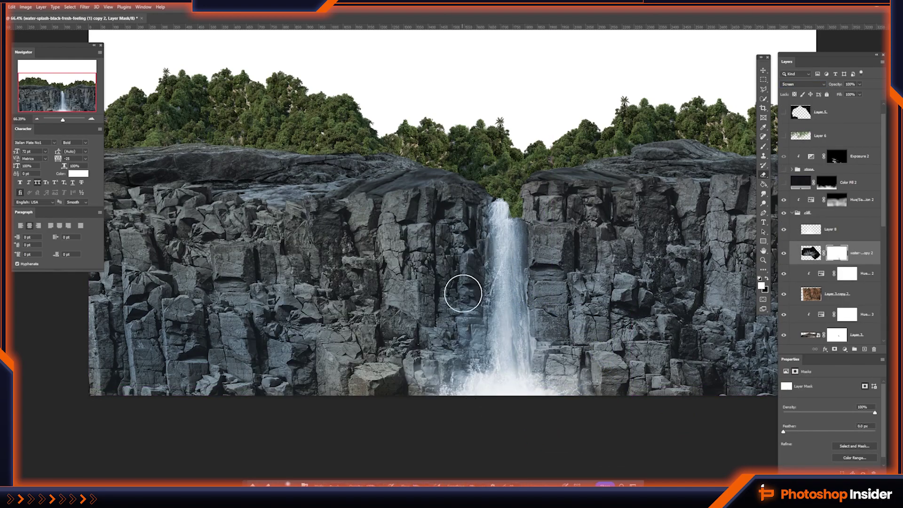
- Hide the grey Hue/Saturation tint so the cliff returns to its natural brown
key(v)
click(574, 352)
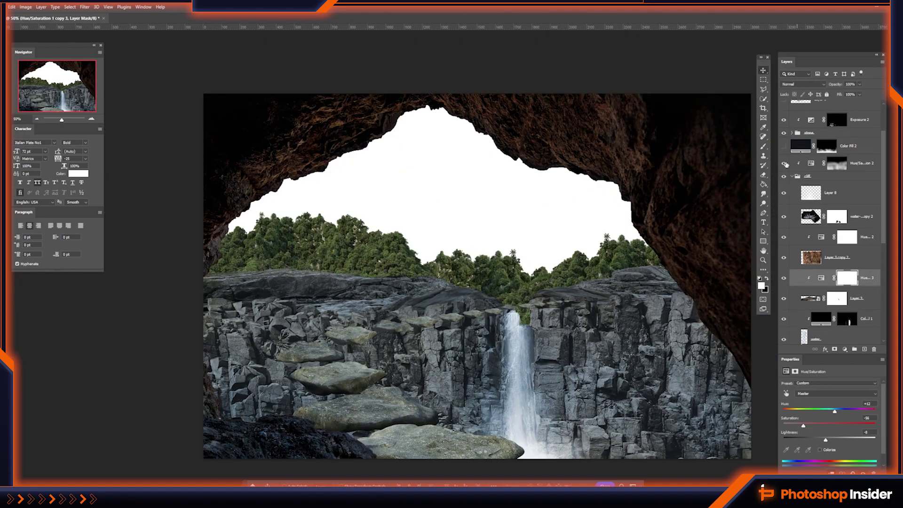
click(784, 163)
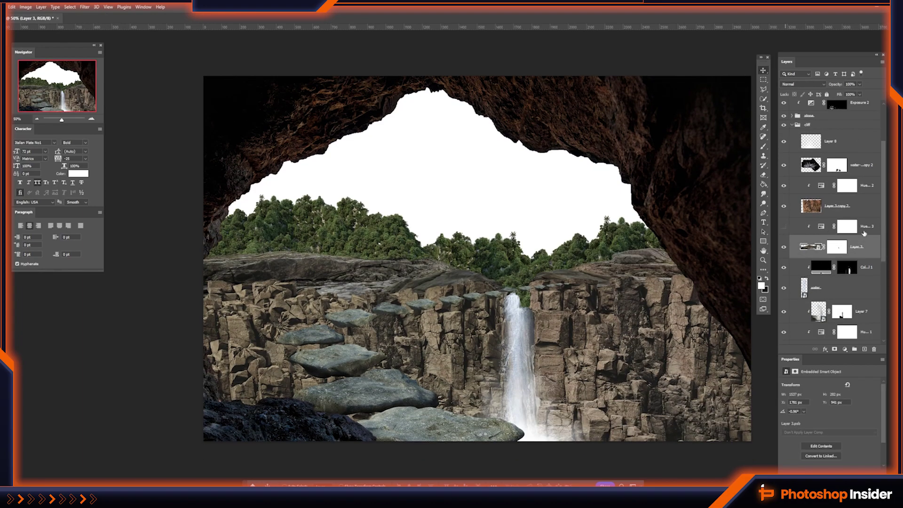
click(825, 267)
scroll(795, 200, down, 3)
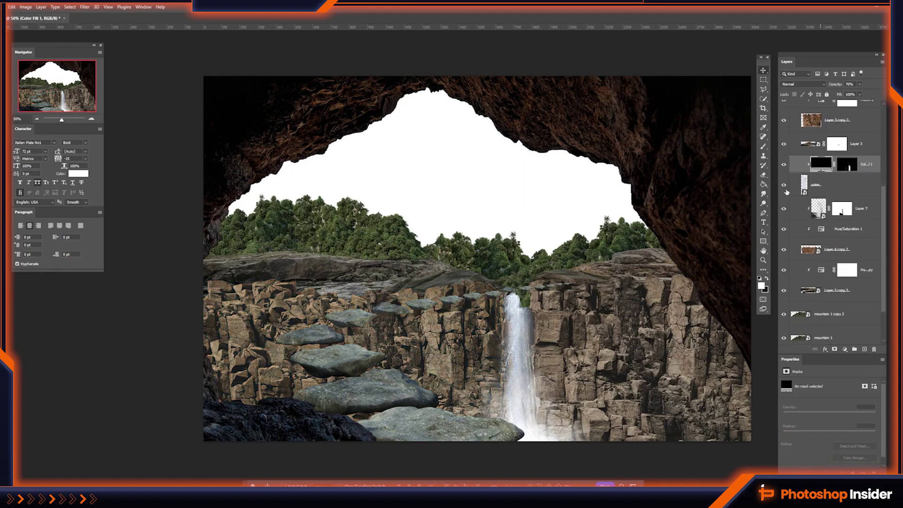
scroll(784, 210, up, 2)
click(787, 207)
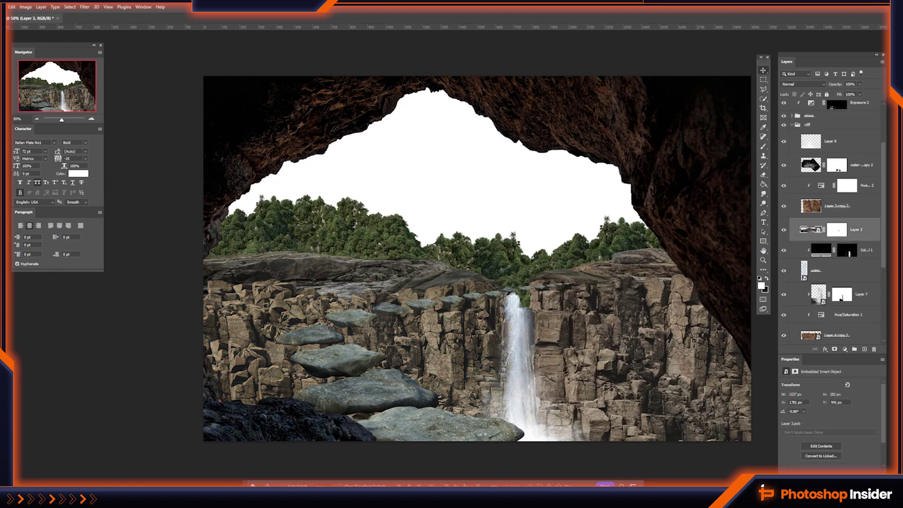
drag(588, 293, 588, 293)
- Stretch the lichen over the right cliff, clip it, and split its Blend If slider
drag(587, 185, 727, 238)
key(Return)
right_click(821, 229)
click(828, 301)
double_click(800, 230)
drag(237, 345, 264, 345)
click(403, 206)
scroll(806, 237, up, 1)
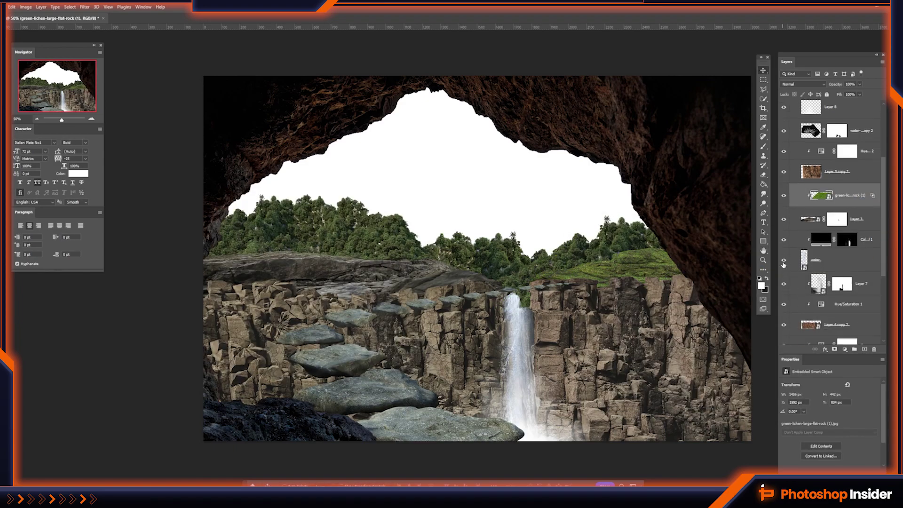
- Blend a second lichen layer into the right cliff rock, then start Levels on the cliff
click(806, 239)
drag(586, 186, 748, 262)
key(Return)
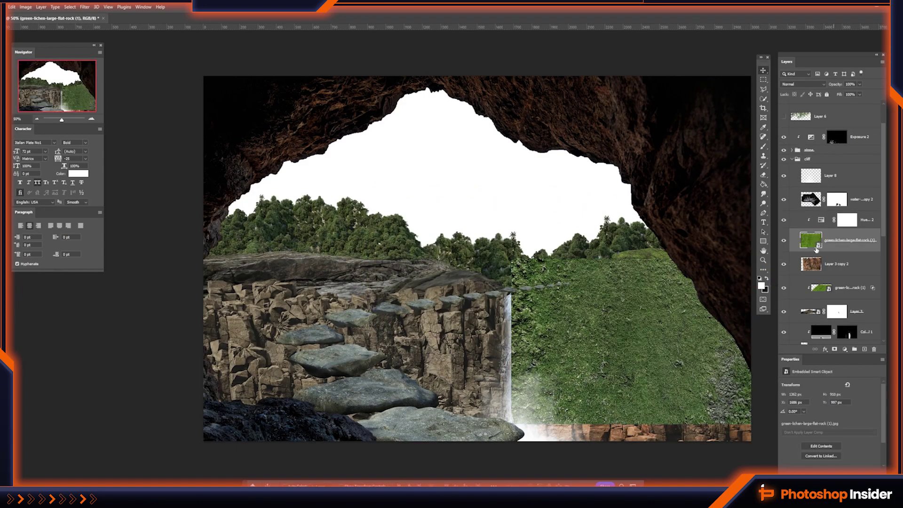
drag(330, 351, 321, 357)
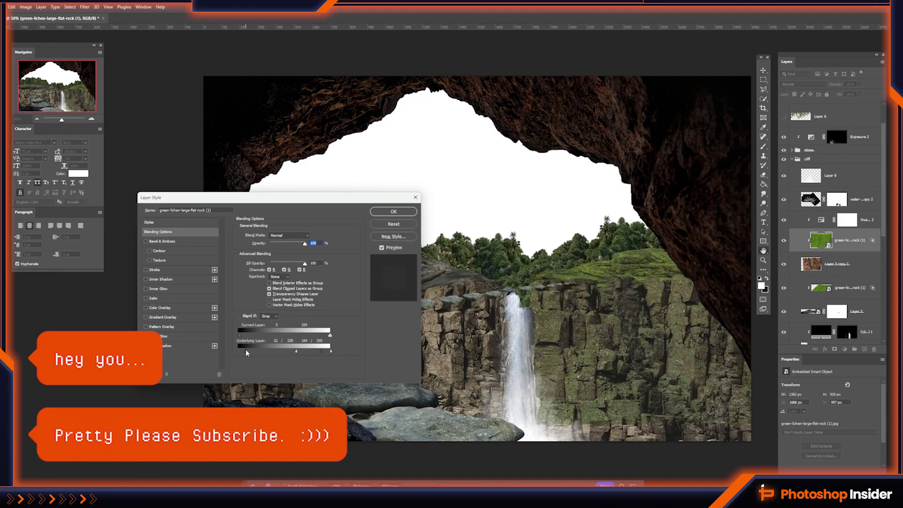
click(393, 211)
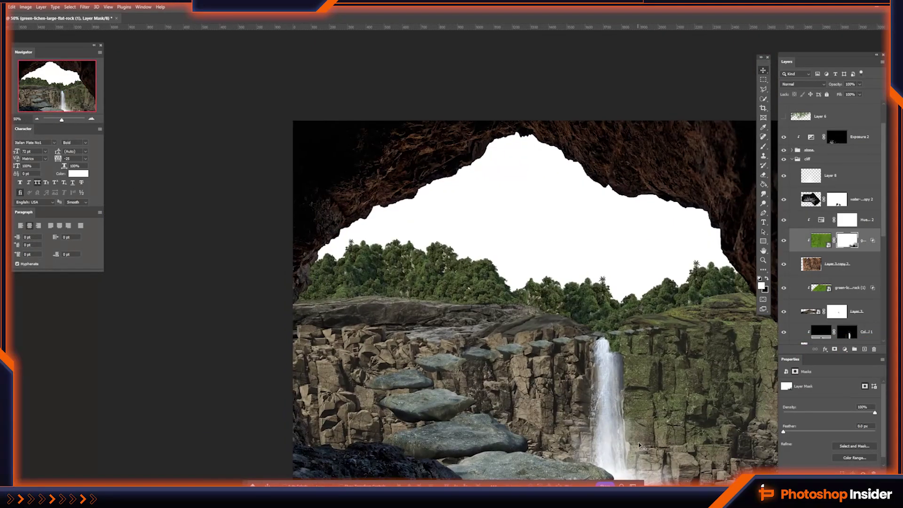
click(838, 264)
key(ctrl+l)
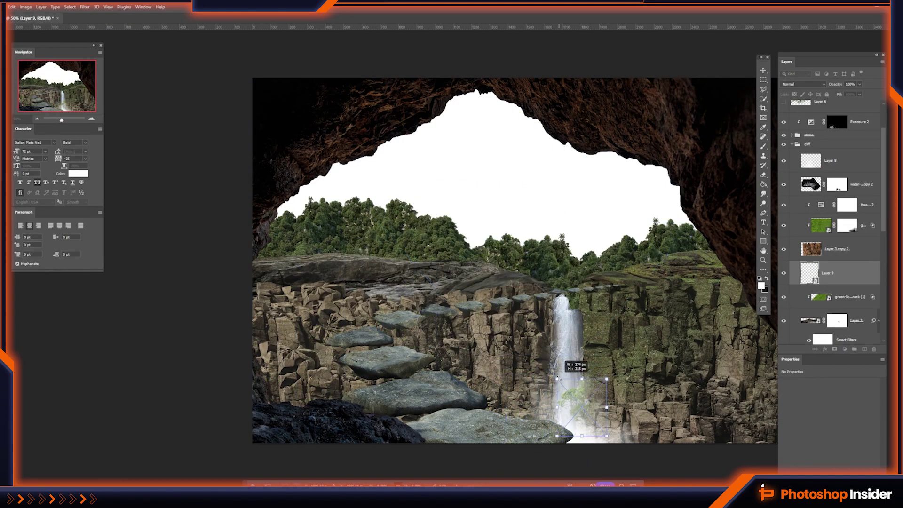
- Move the enlarged tree up onto the cliff beside the waterfall
scroll(559, 379, up, 3)
scroll(559, 379, up, 2)
scroll(558, 379, up, 2)
drag(649, 297, 636, 232)
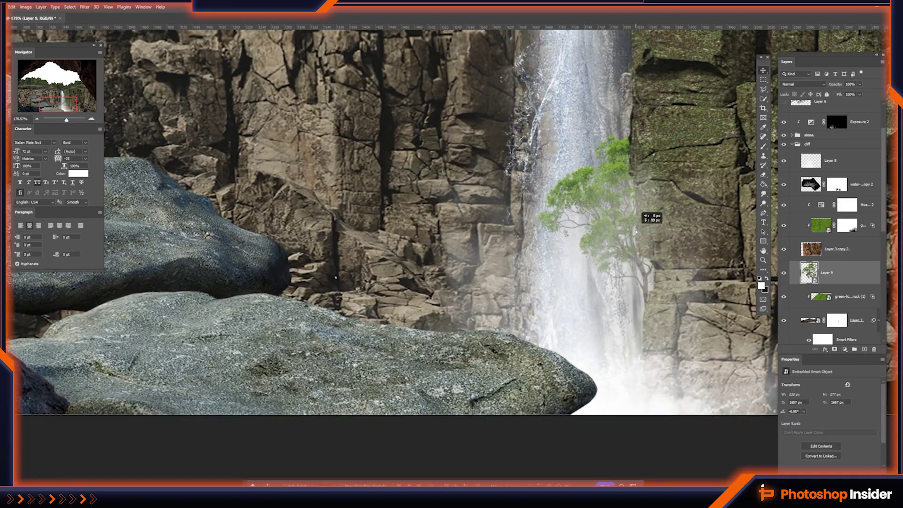
scroll(636, 231, down, 7)
- Duplicate the tree and nudge the copy slightly right and down
key(ctrl+j)
key(Return)
scroll(623, 320, up, 3)
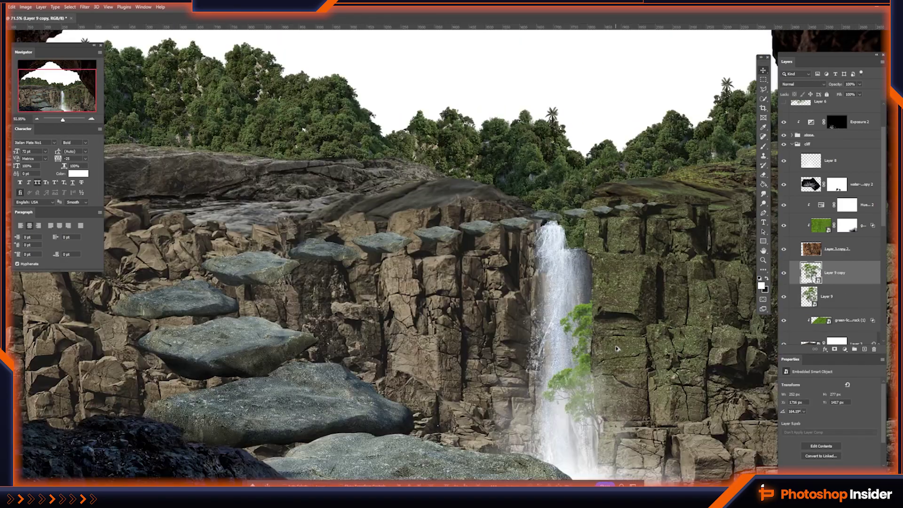
drag(610, 375, 619, 376)
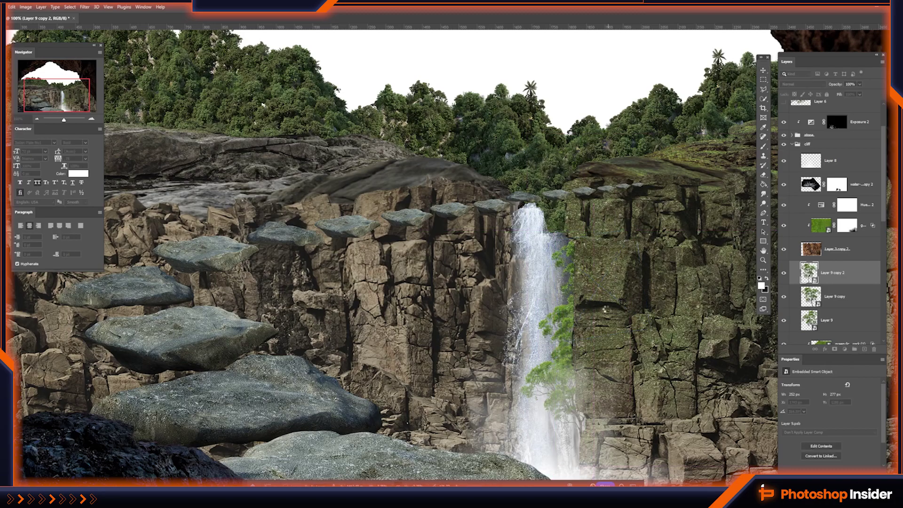
click(828, 261)
key(ctrl+minus)
key(ctrl+minus)
key(ctrl+minus)
scroll(813, 297, down, 2)
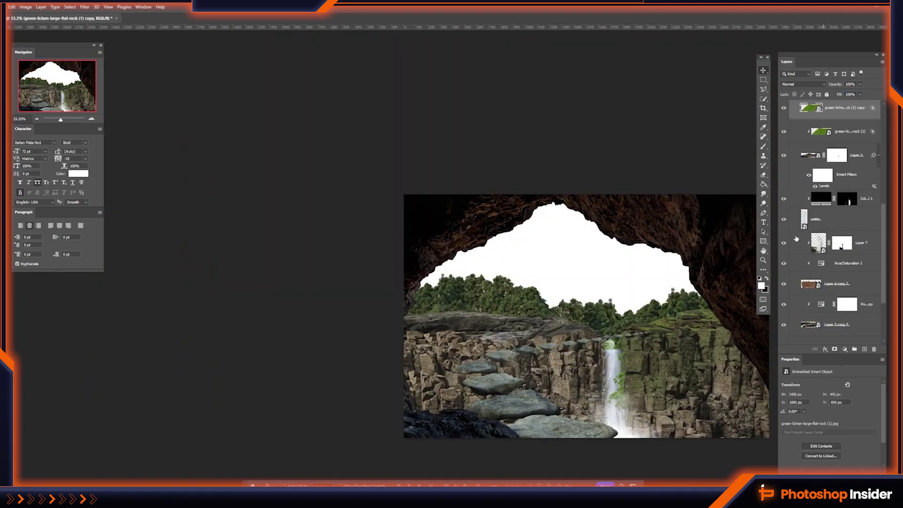
- Move the lichen copy above the left cliff layer, set its blending, and add a mask
drag(813, 297, 815, 291)
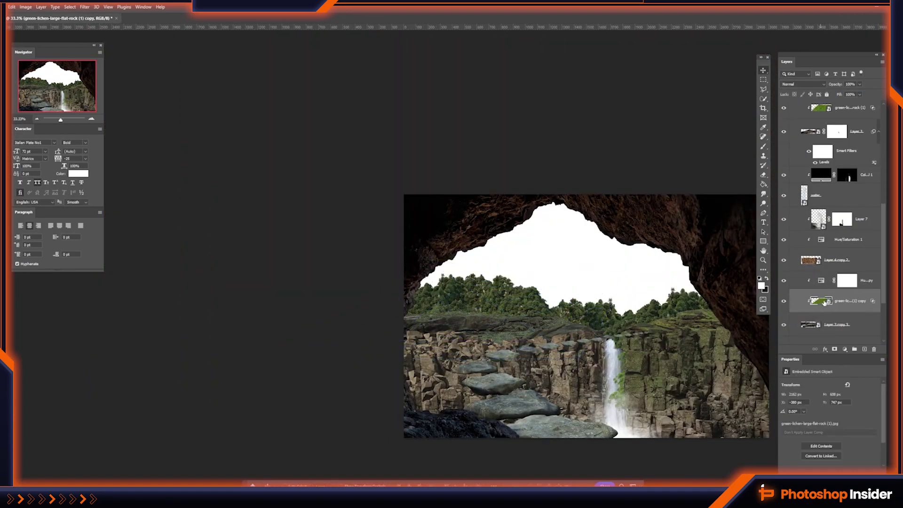
double_click(824, 303)
key(Escape)
click(835, 350)
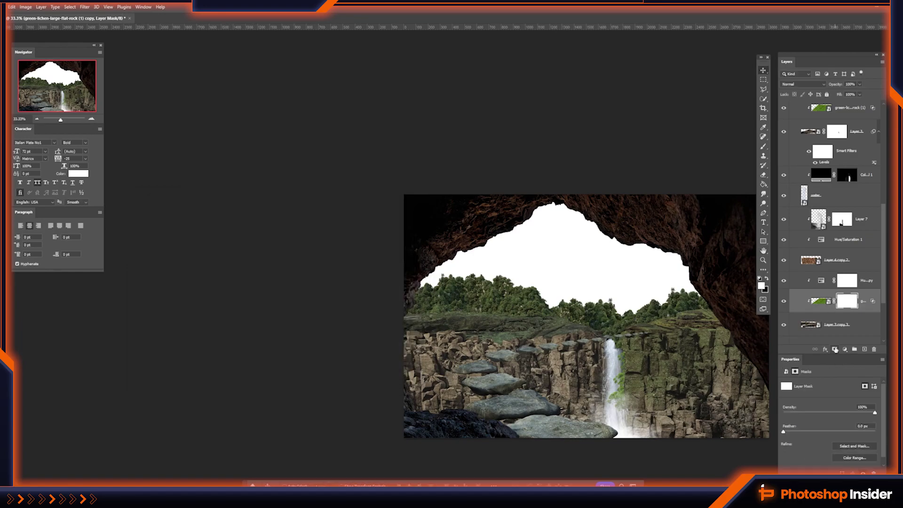
scroll(845, 262, up, 3)
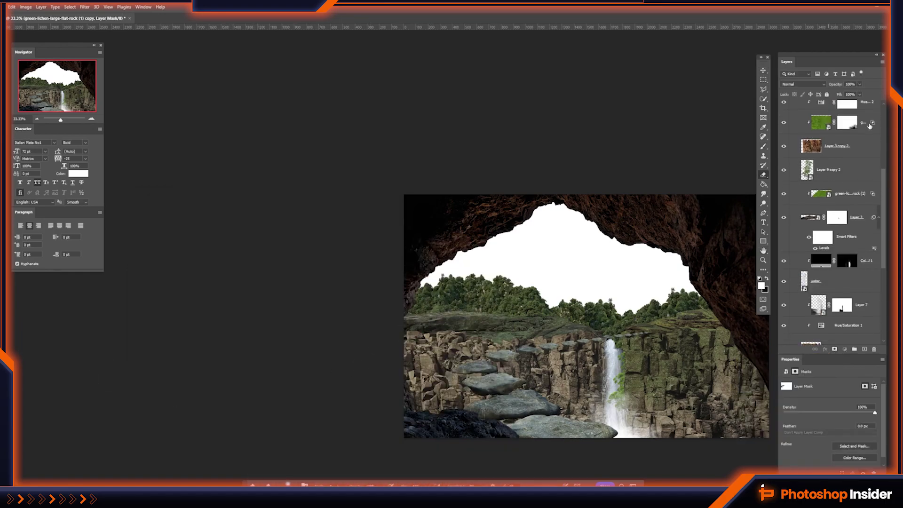
click(819, 260)
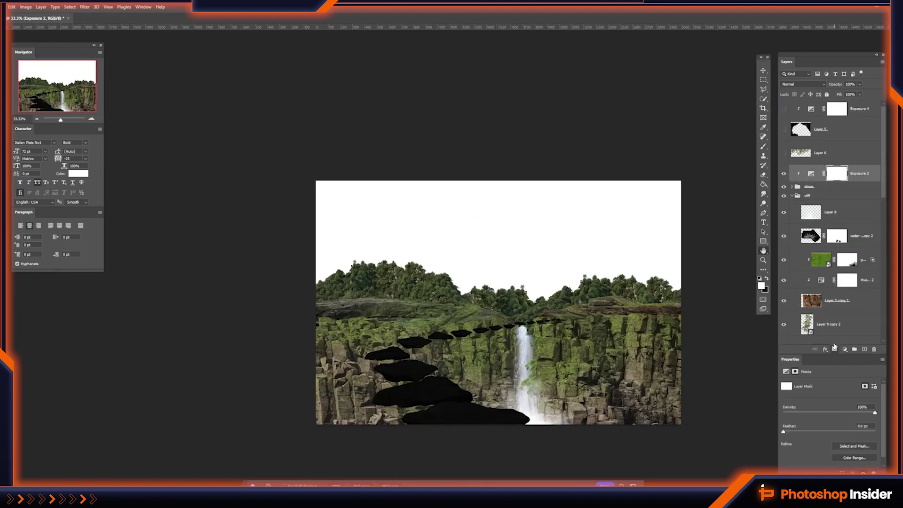
- Save the edited mountain smart object's forest artwork
scroll(579, 241, up, 1)
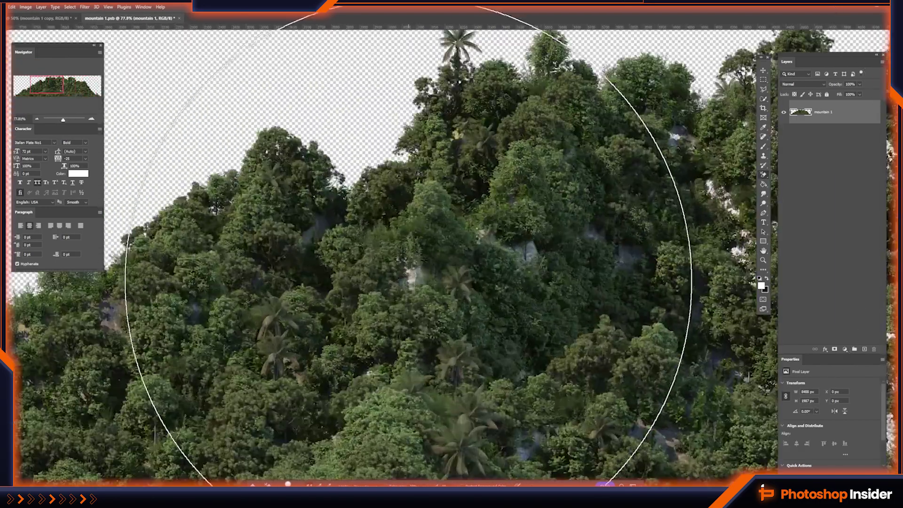
scroll(408, 288, down, 5)
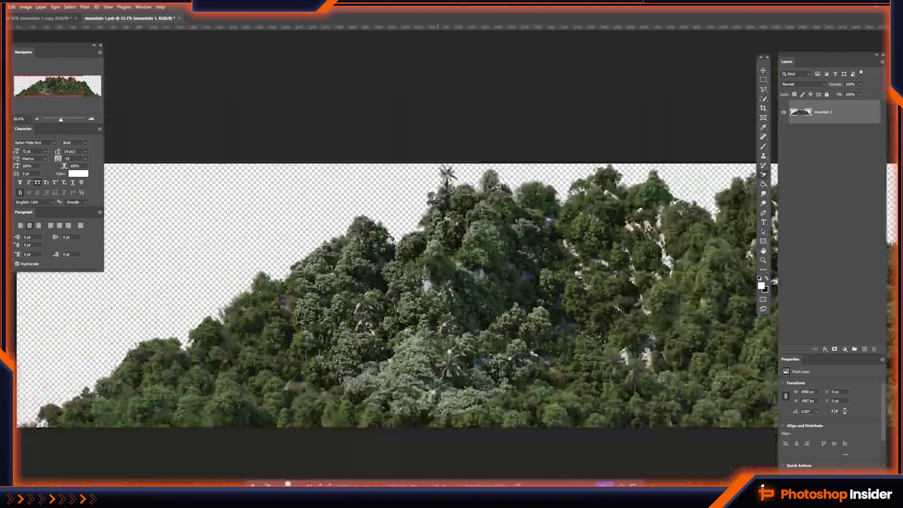
key(ctrl+s)
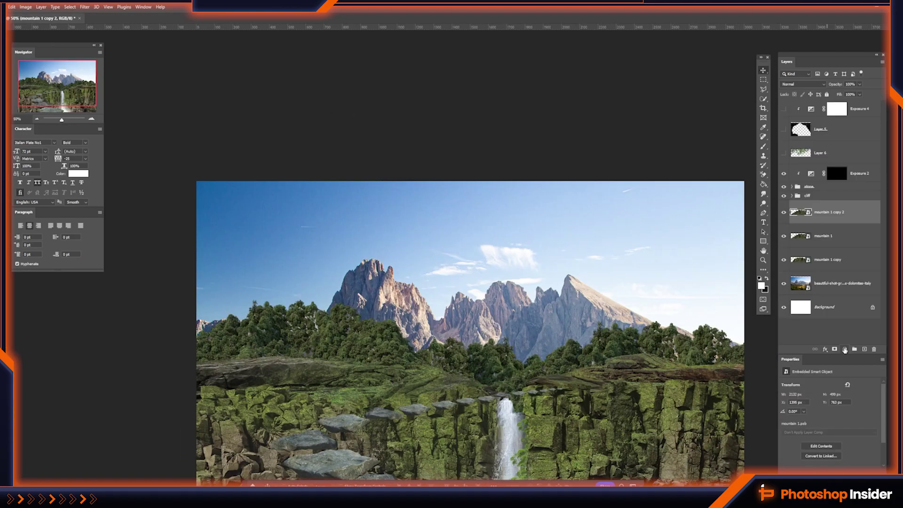
- Add a pale light-blue Color Fill, invert its mask, and paint haze over the distant trees
click(875, 381)
key(ctrl+i)
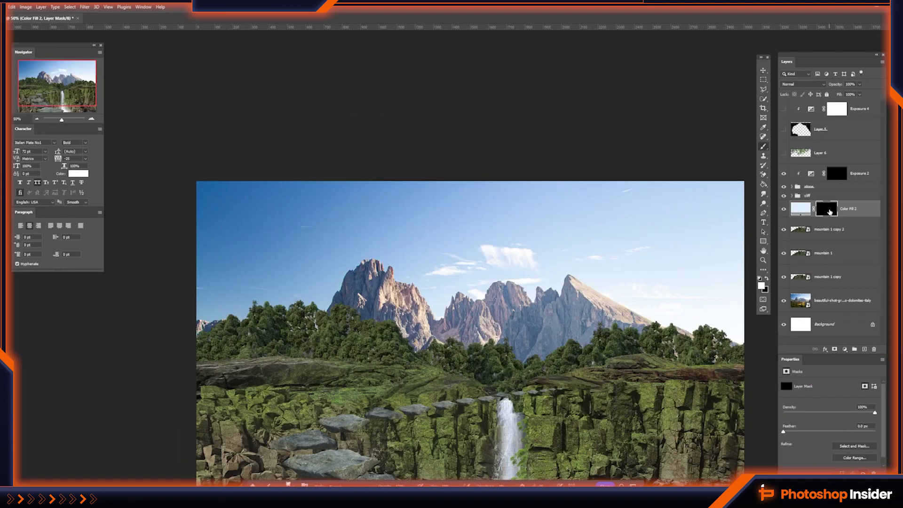
drag(342, 380, 435, 376)
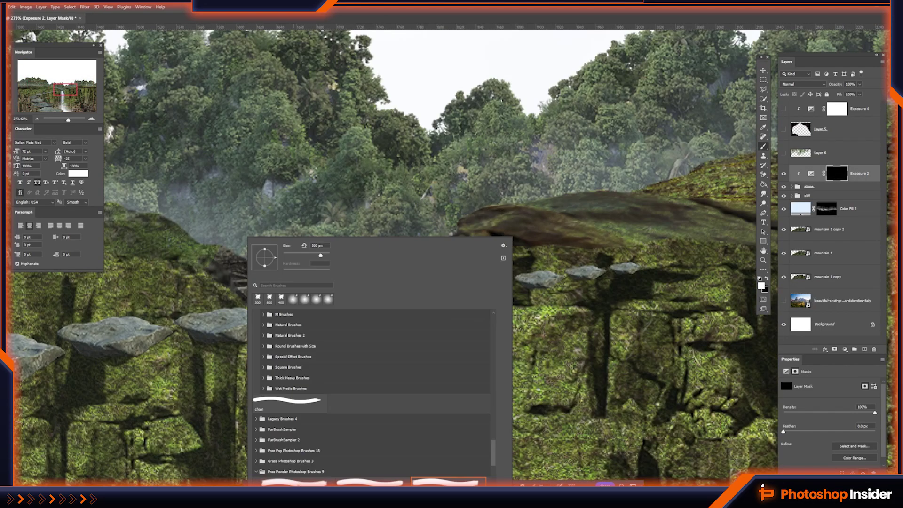
key(Escape)
scroll(441, 325, right, 3)
- Load the stepping stones as a selection and brighten them with Exposure +1.11
scroll(441, 325, right, 3)
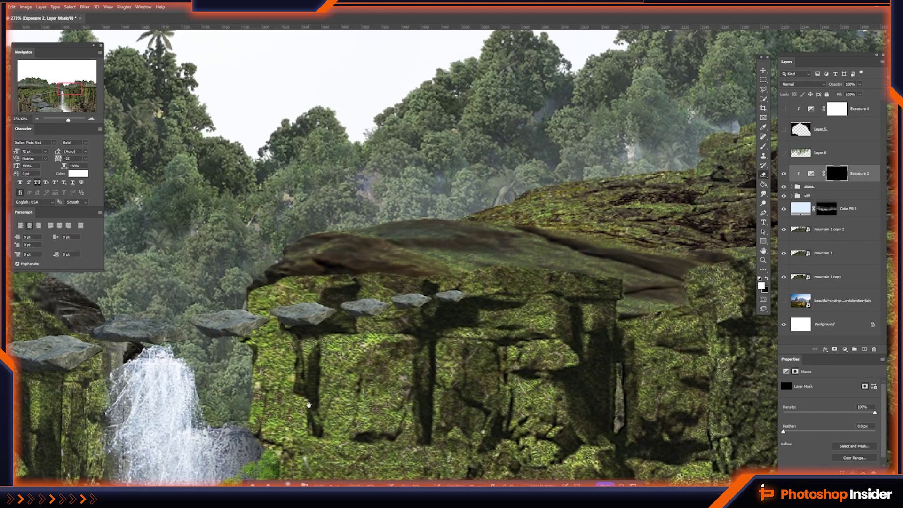
scroll(387, 372, up, 3)
scroll(388, 371, left, 3)
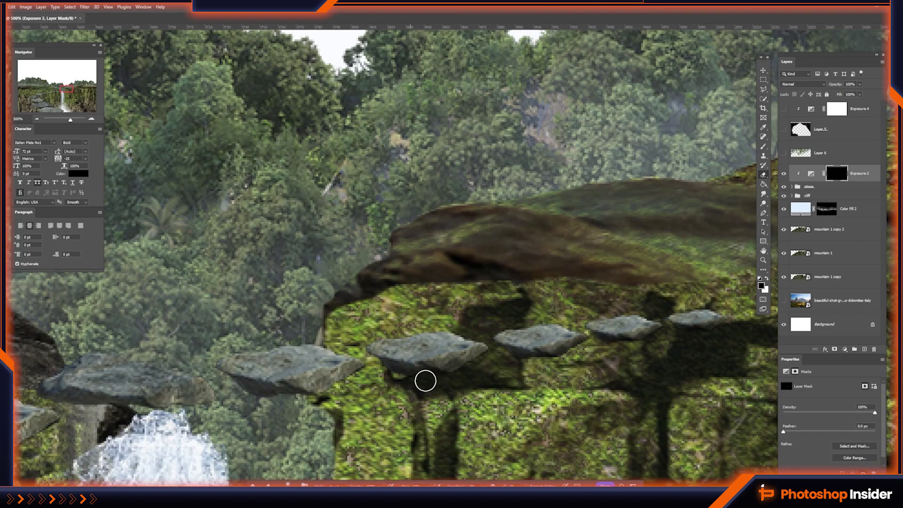
scroll(305, 381, left, 3)
scroll(231, 391, left, 3)
scroll(370, 350, down, 5)
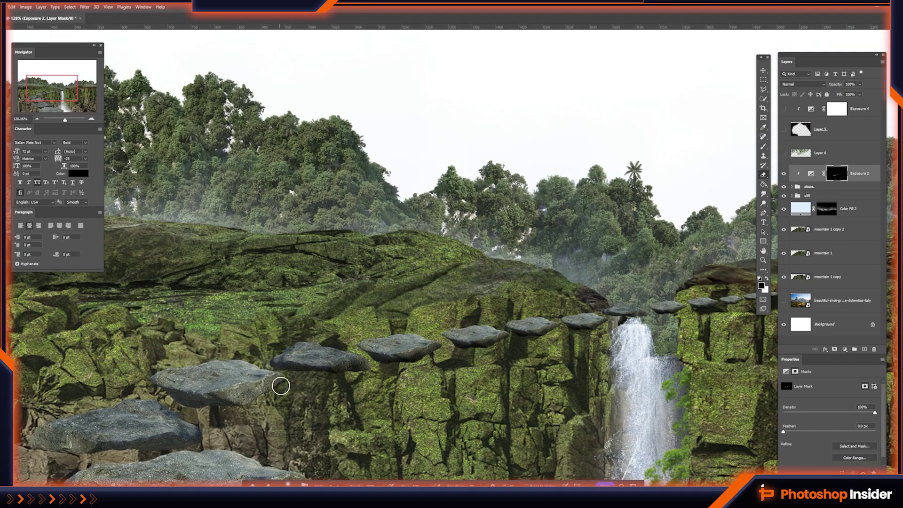
scroll(275, 395, up, 3)
click(793, 187)
ctrl+click(811, 203)
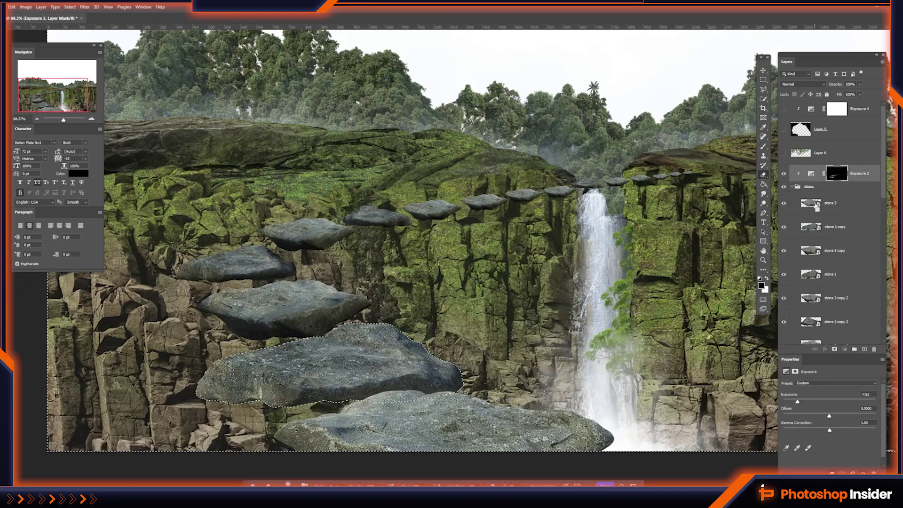
scroll(517, 292, down, 3)
click(845, 349)
drag(830, 401, 837, 401)
- Add a clipped Hue/Saturation, colorized at hue 157, to tint the stones teal
click(845, 349)
click(809, 430)
click(820, 450)
drag(783, 411, 823, 411)
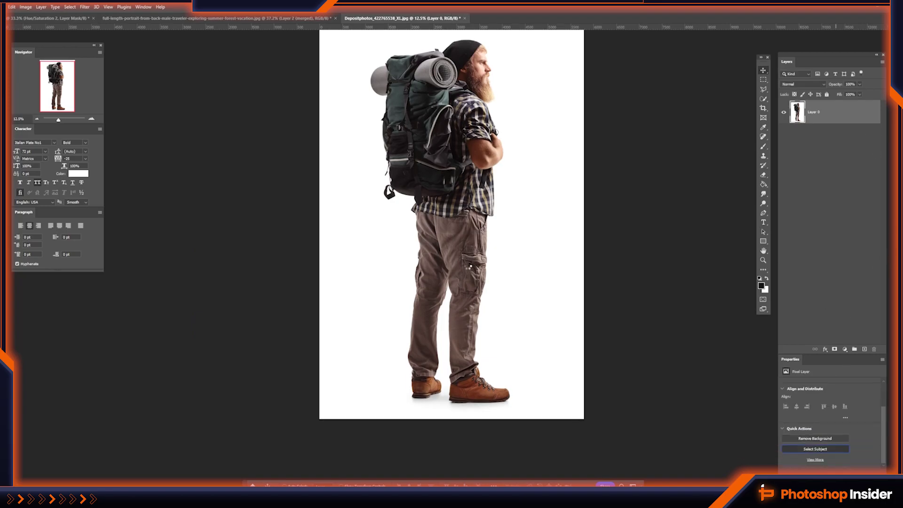
- Strip the hiker photo's white background with Remove Background, then brush white fog along the scene's bottom
click(834, 350)
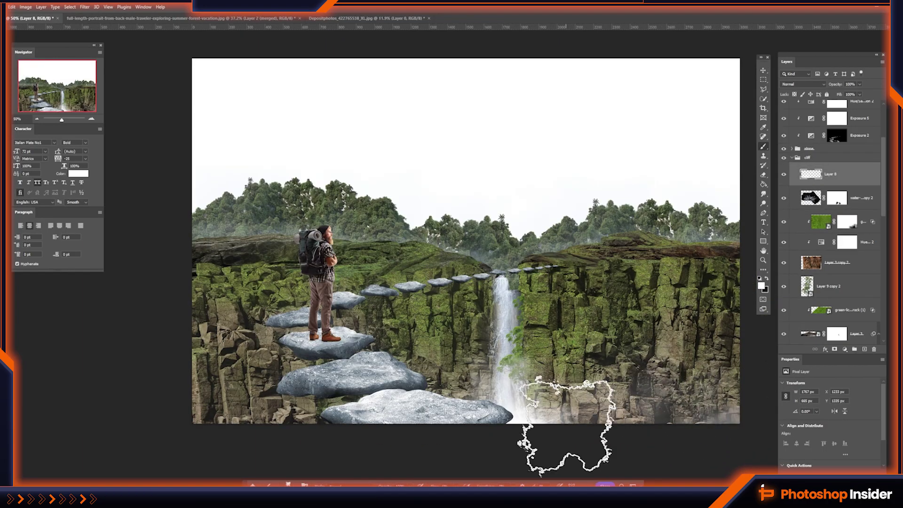
drag(680, 417, 420, 440)
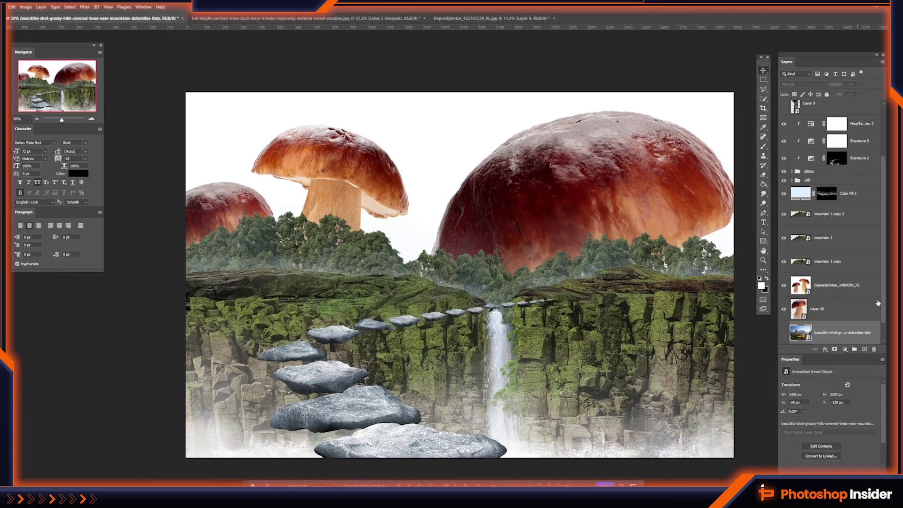
- Drag Layer 12's mushroom up and left so its cap shows above the trees
drag(586, 282, 533, 232)
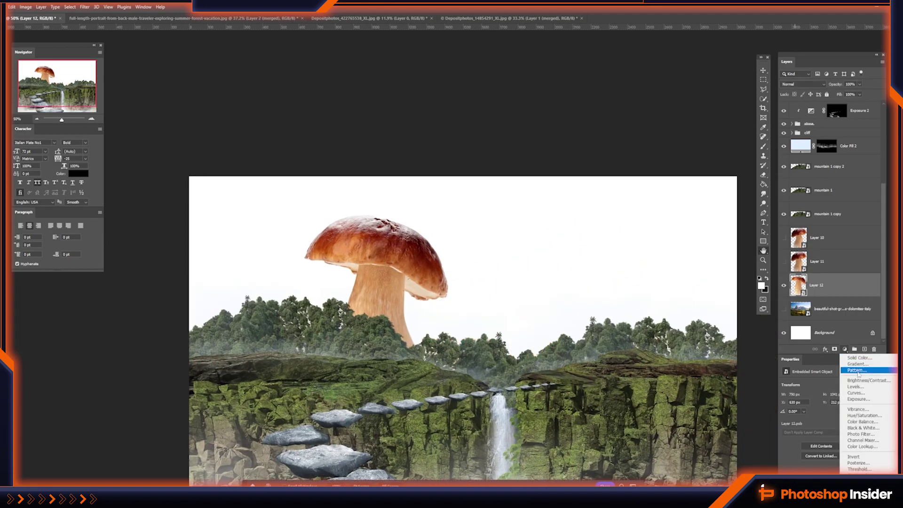
- Add a Hue/Saturation and a clipped orange Color Fill in Linear Dodge (Add) with a black mask
click(855, 416)
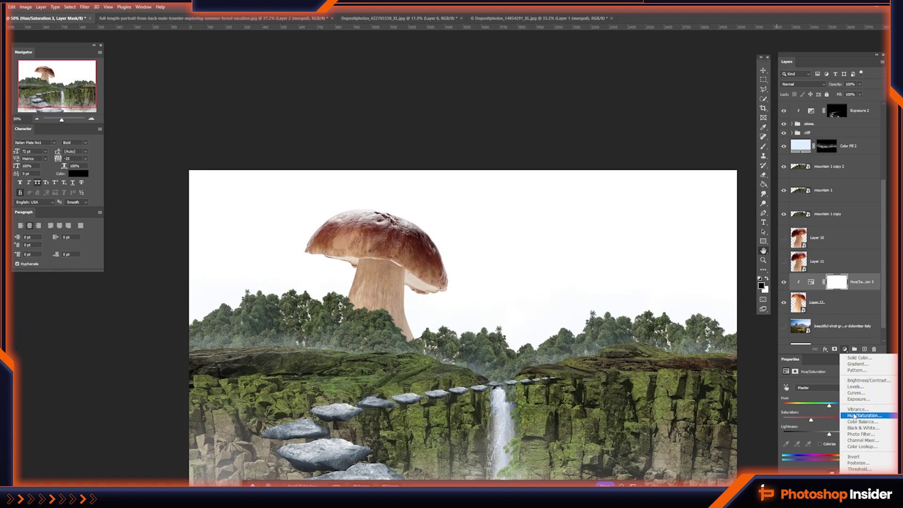
click(860, 358)
key(Return)
click(803, 85)
click(796, 157)
key(ctrl+i)
key(b)
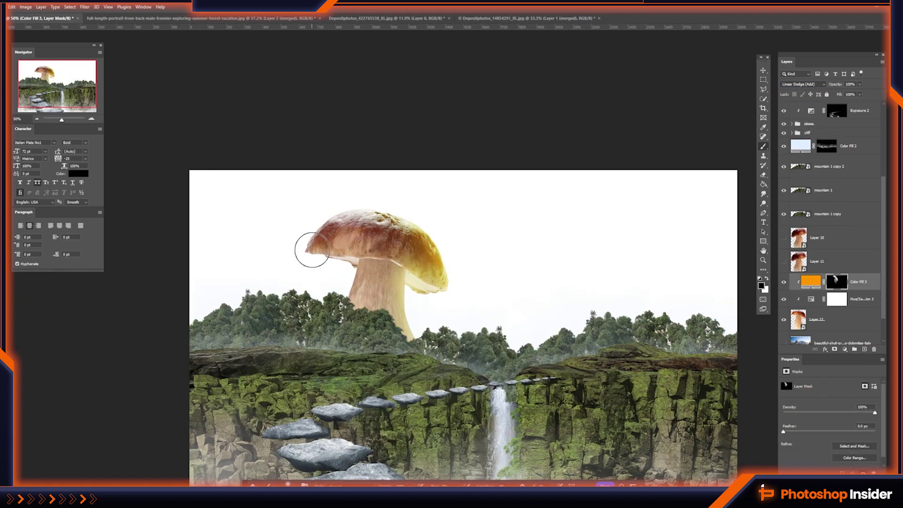
double_click(870, 282)
- Add a clipped pale yellow Color Fill hidden behind a black mask
click(738, 301)
mouse_move(762, 423)
mouse_down()
mouse_move(800, 385)
mouse_move(771, 380)
mouse_up()
key(ctrl+alt+g)
key(Return)
key(ctrl+i)
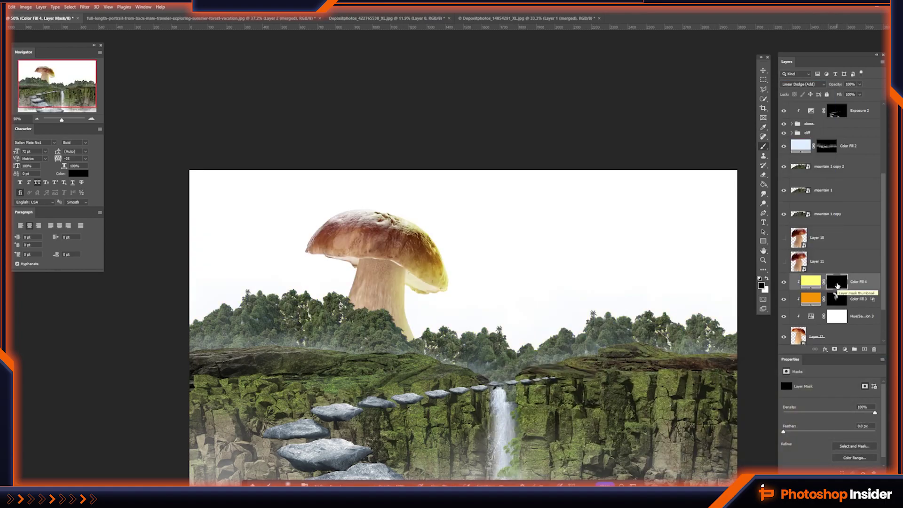
key(ctrl+1)
key(ctrl+0)
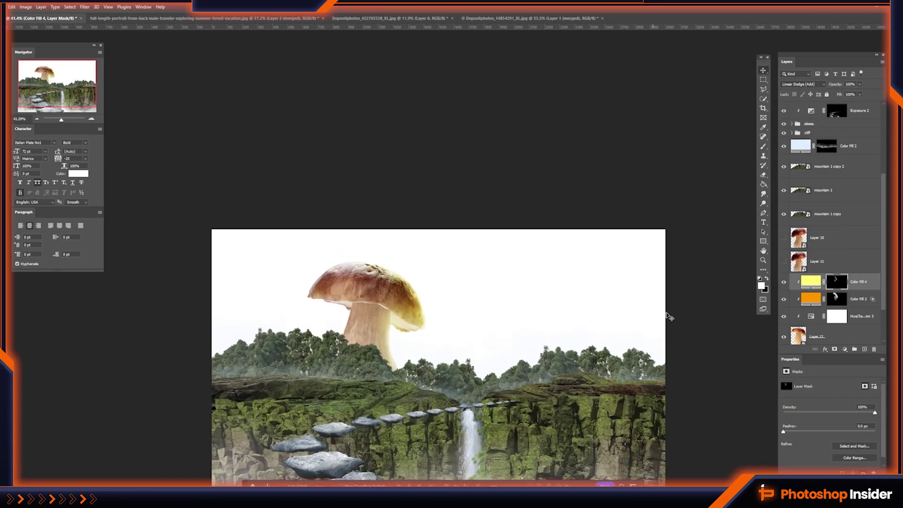
- Add an Exposure layer at -2.70 with an inverted mask and paint shading onto the mushroom
click(845, 349)
click(861, 404)
drag(829, 403, 811, 403)
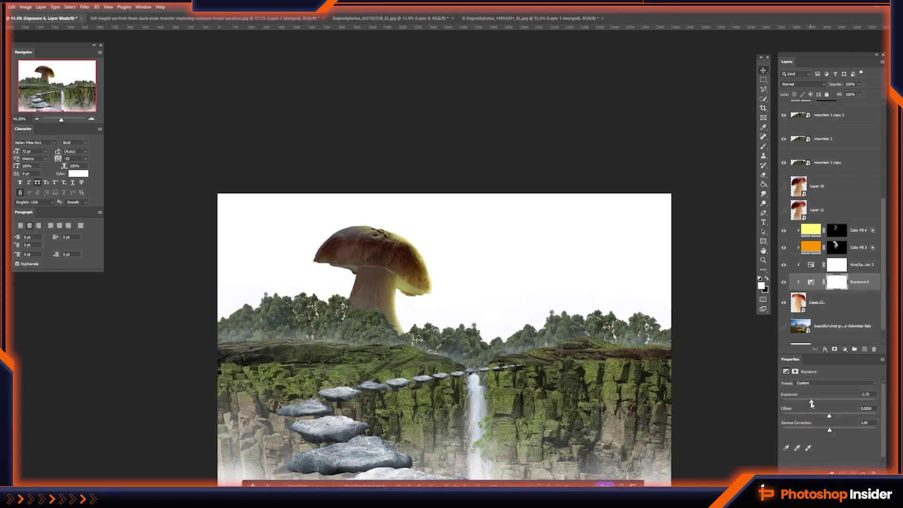
key(ctrl+i)
drag(308, 259, 385, 240)
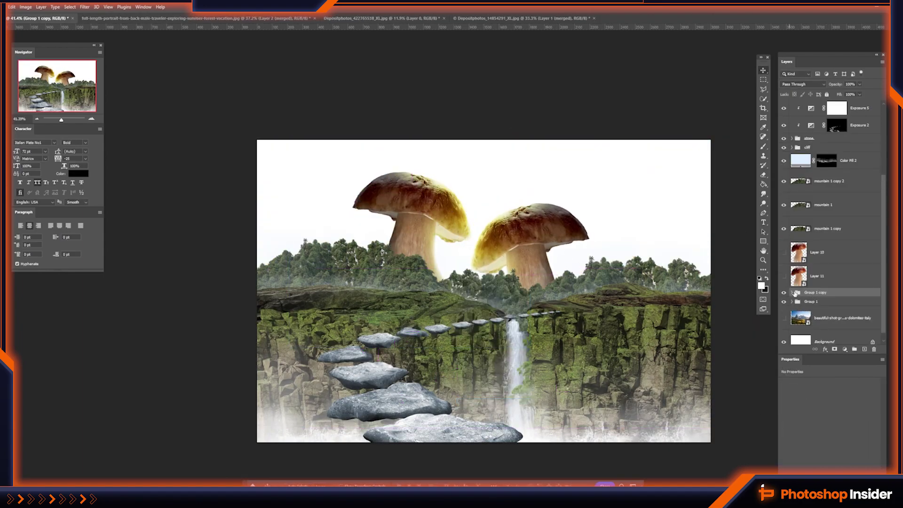
- Transform and reposition the mushroom copies, moving Group 1 copy 2 below Group 1
key(ctrl+t)
drag(574, 257, 500, 272)
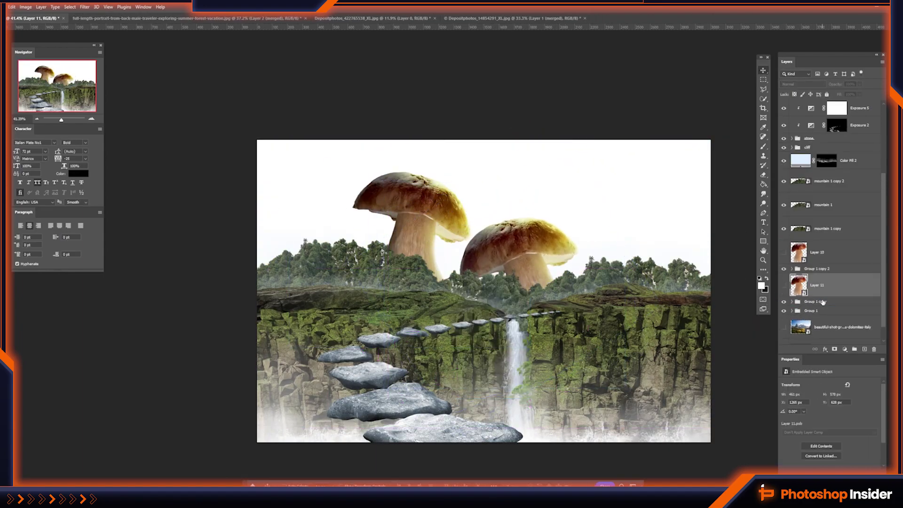
drag(823, 302, 821, 315)
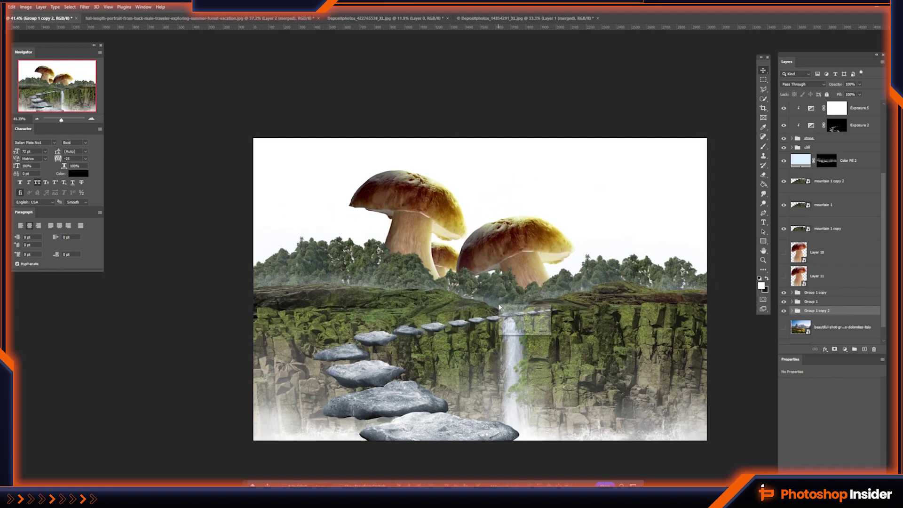
drag(539, 289, 389, 222)
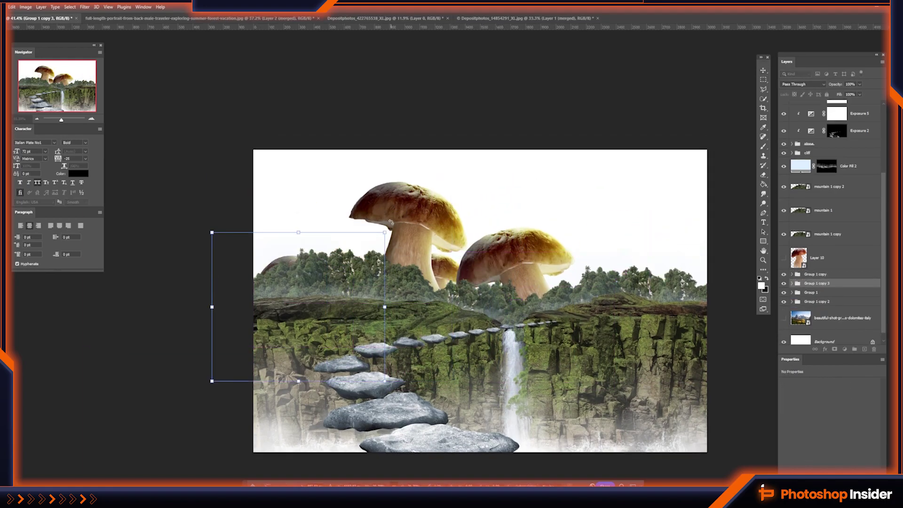
drag(394, 301, 386, 280)
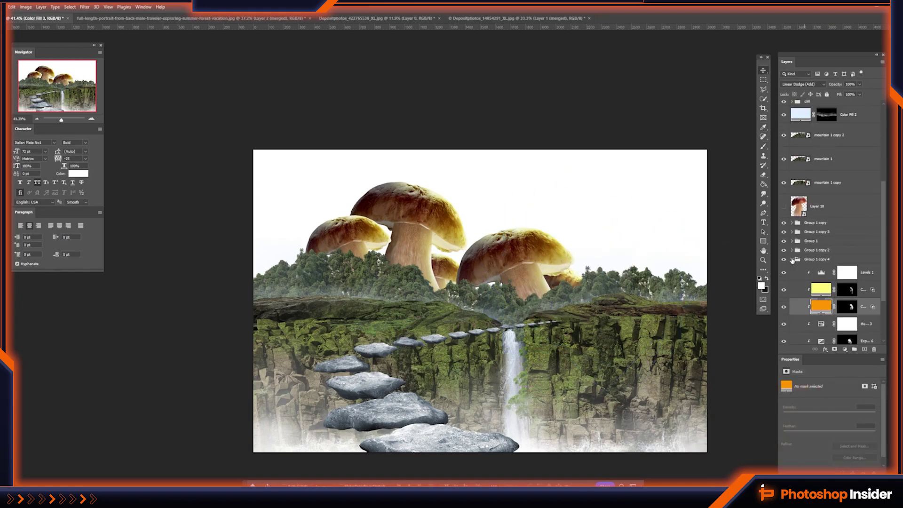
- Duplicate Color Fill 2 below mountain 1 copy and paint mist among the mushrooms
click(802, 173)
key(ctrl+j)
drag(802, 175, 798, 262)
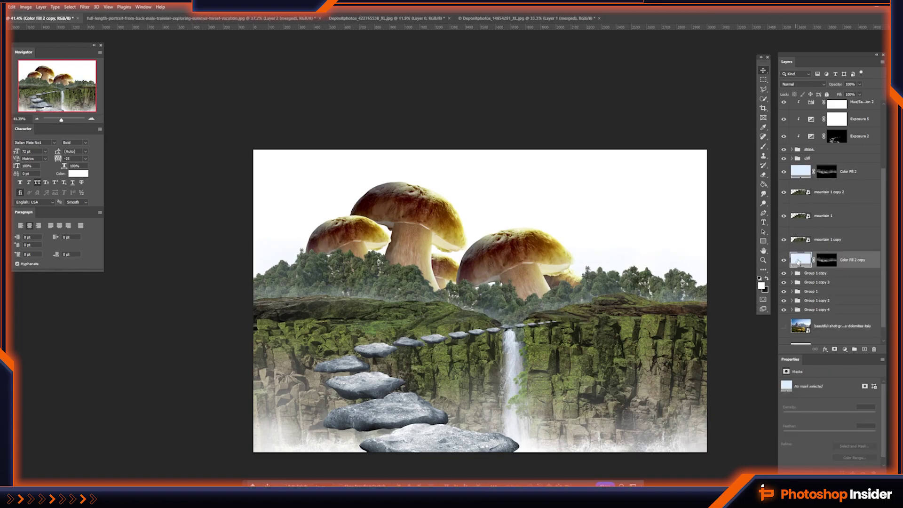
click(823, 264)
right_click(247, 235)
key(Escape)
drag(358, 262, 414, 285)
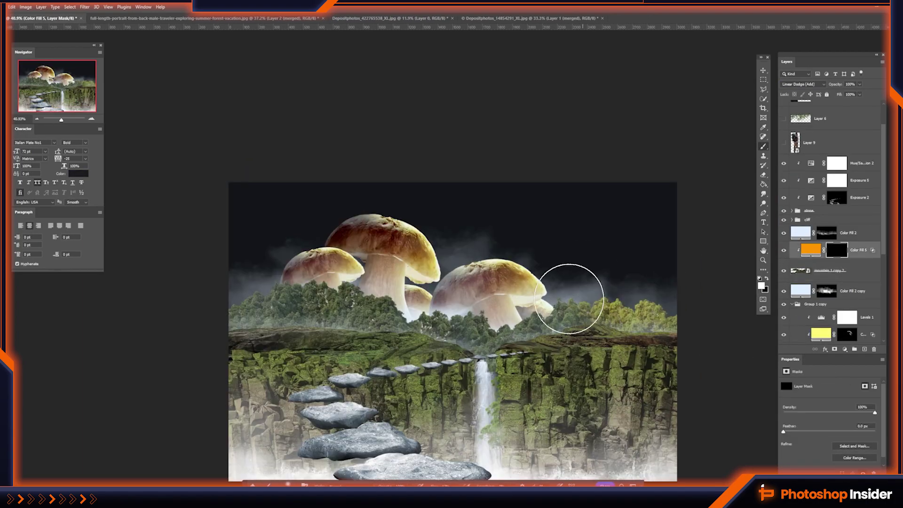
- Paint orange glow around the mushrooms and a clipped glow copy along the cliff tops
drag(585, 272, 488, 343)
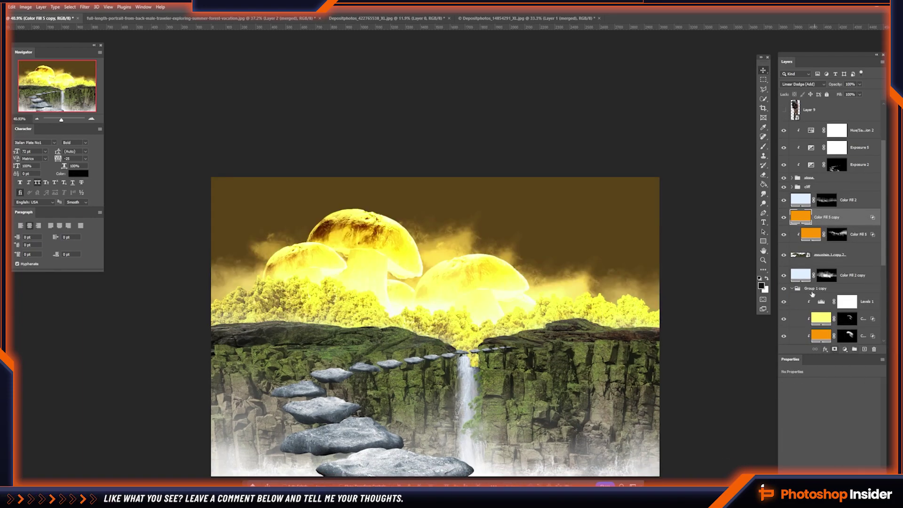
key(ctrl+bracketright)
key(ctrl+bracketright)
key(ctrl+alt+g)
alt+click(835, 349)
key(x)
drag(618, 328, 409, 343)
key(bracketright)
key(bracketright)
key(bracketright)
drag(616, 357, 616, 423)
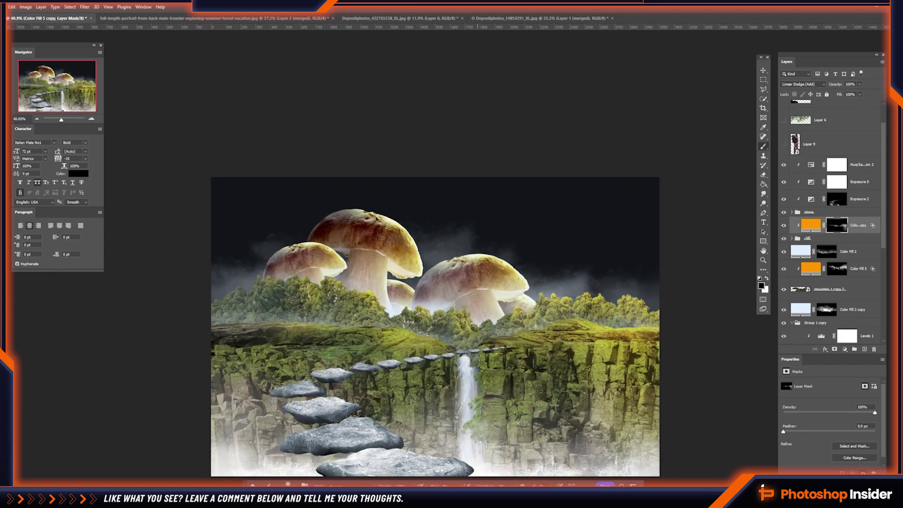
- Add a black-masked orange Color Fill 6 above Layer 9 copy 2 in the cliff group
scroll(656, 383, up, 5)
scroll(570, 395, down, 2)
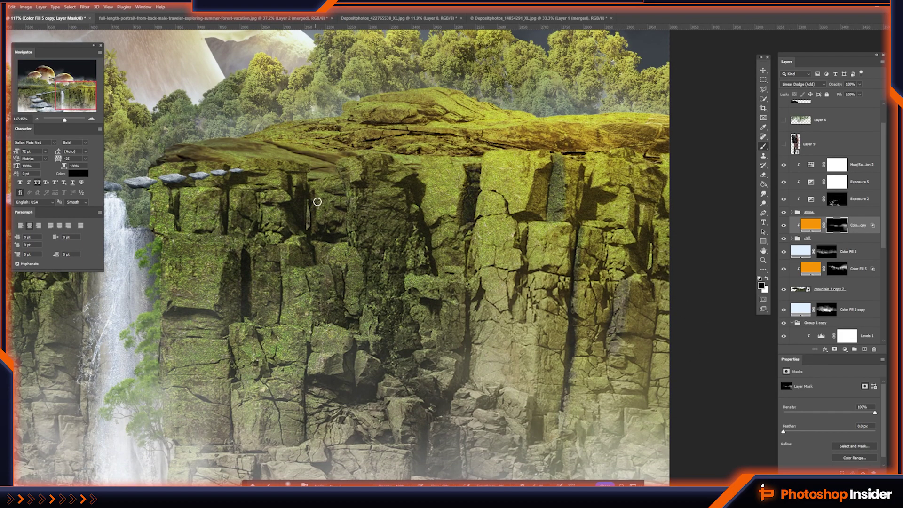
scroll(318, 201, down, 3)
scroll(317, 202, down, 2)
drag(338, 402, 522, 388)
key(x)
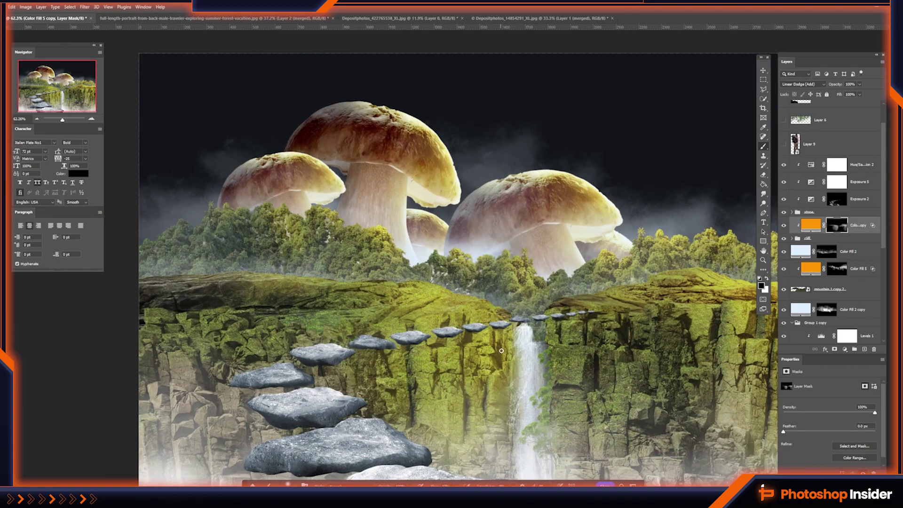
scroll(504, 346, down, 5)
scroll(503, 346, up, 6)
click(792, 238)
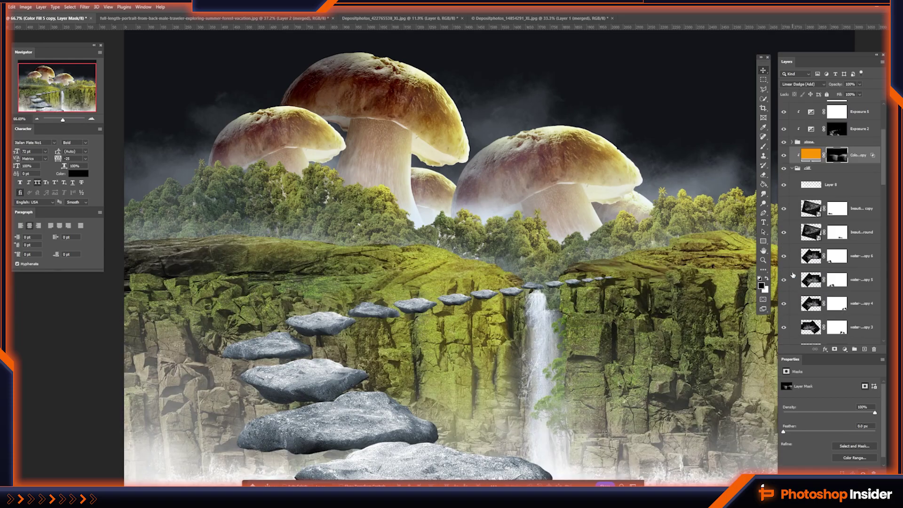
scroll(828, 235, down, 5)
click(833, 302)
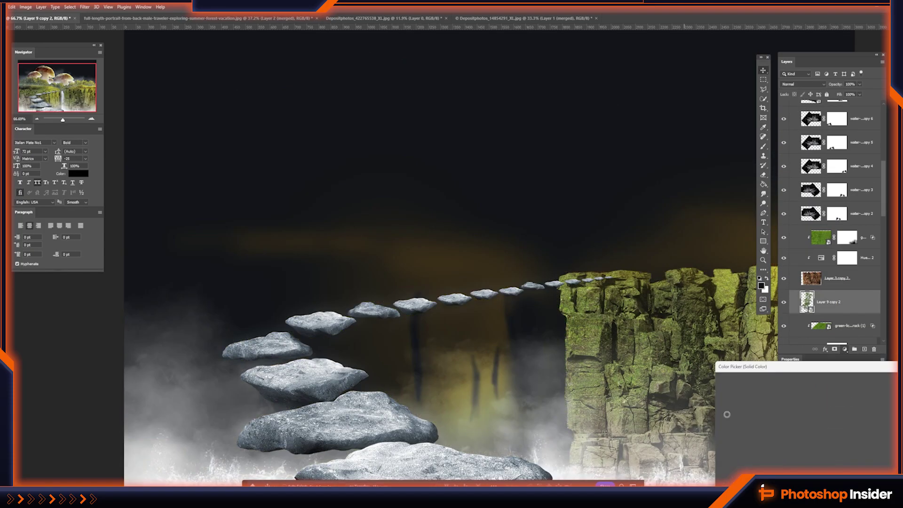
click(800, 151)
key(ctrl+i)
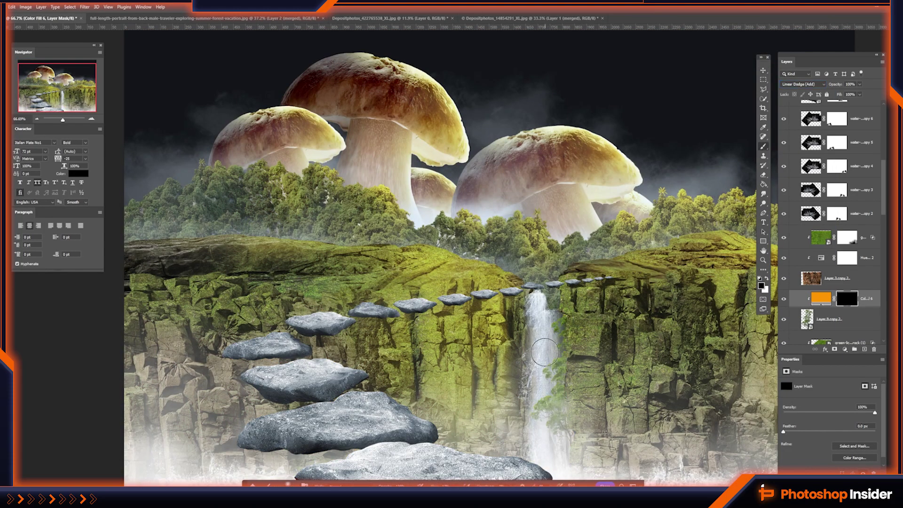
right_click(865, 298)
click(842, 306)
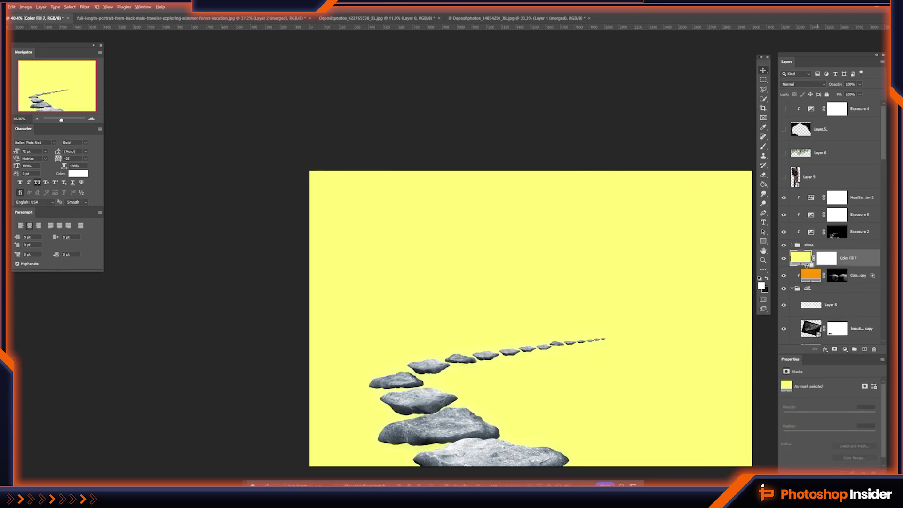
- Add a black-masked yellow fill in Linear Dodge (Add) and copy it into the cliff area
click(802, 84)
click(797, 156)
key(ctrl+i)
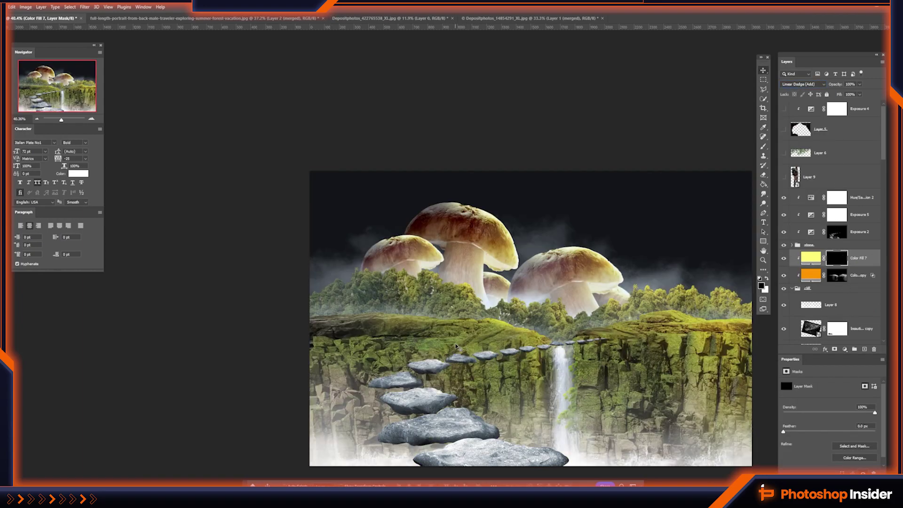
key(b)
key(ctrl+1)
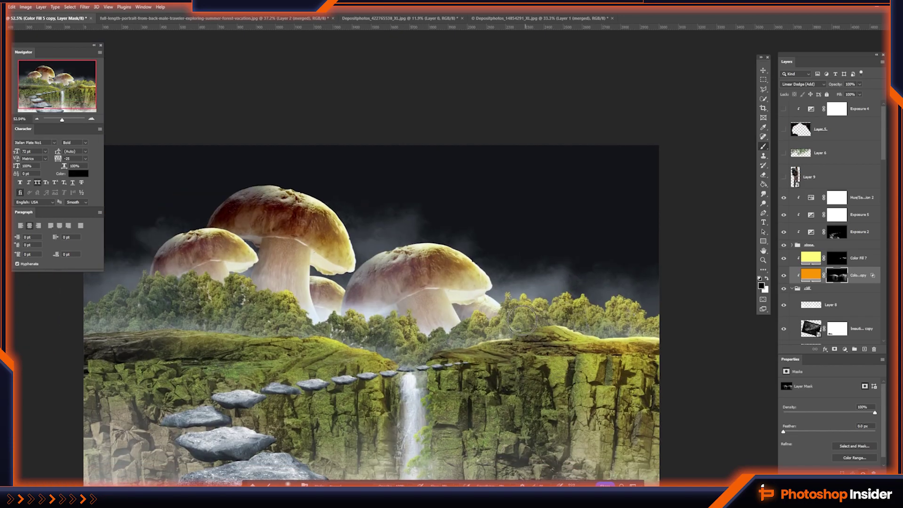
scroll(436, 361, up, 5)
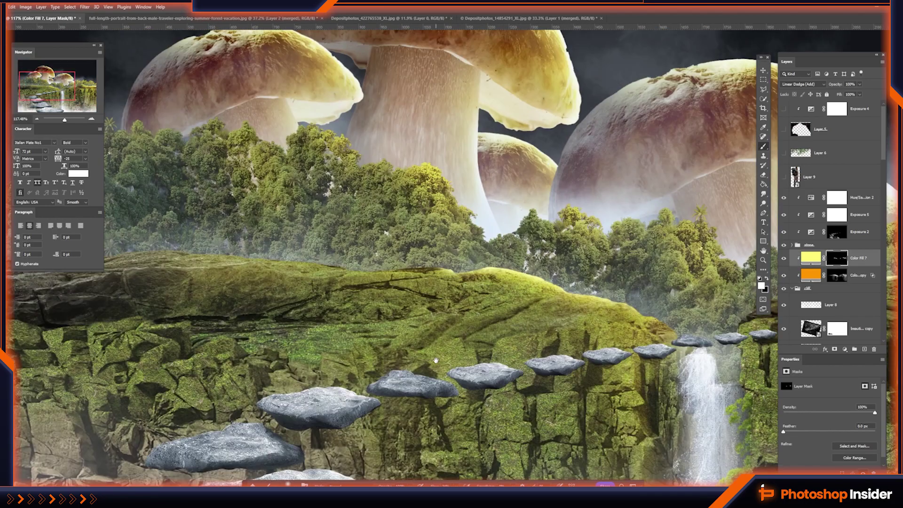
scroll(436, 360, down, 3)
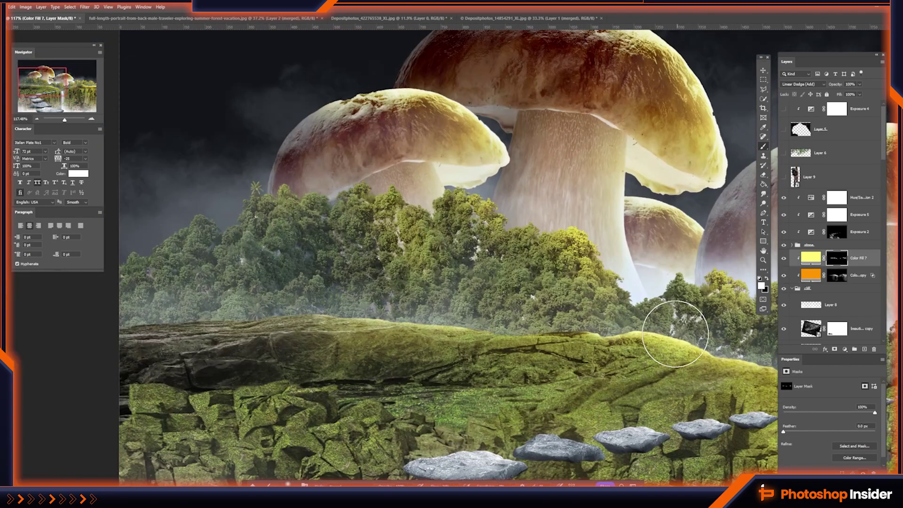
scroll(436, 360, down, 3)
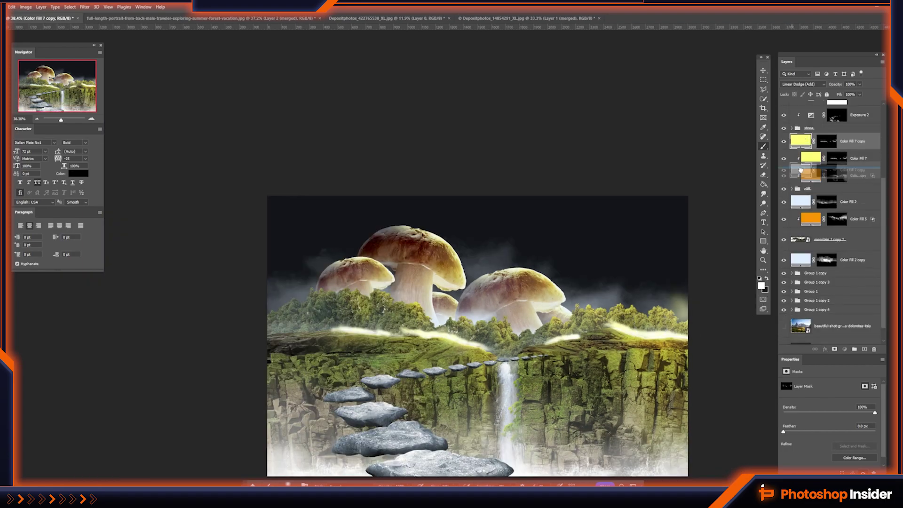
drag(838, 202, 874, 347)
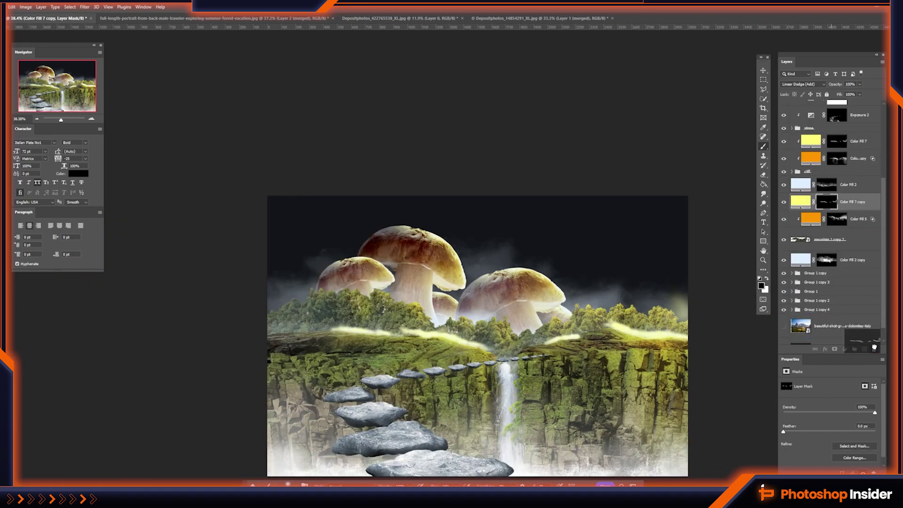
alt+click(834, 349)
key(x)
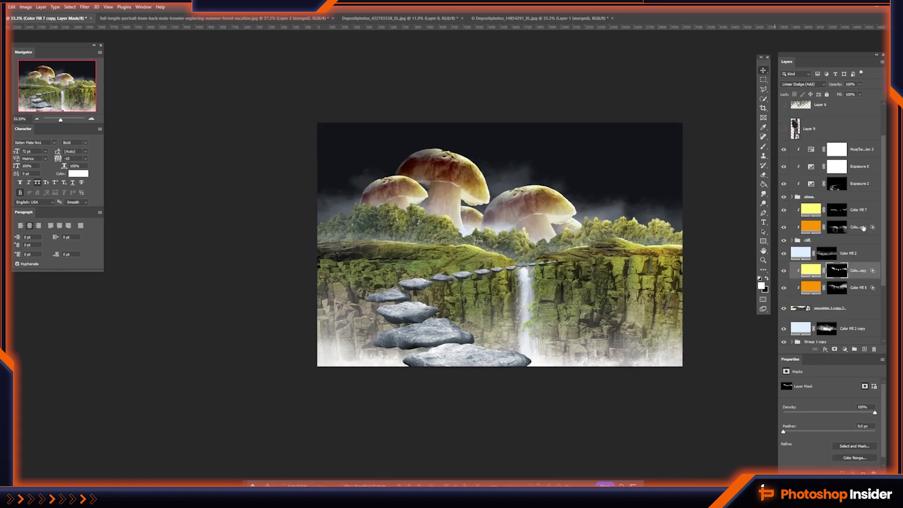
- Duplicate the orange fill to the top, clip it with a black mask, and apply the stones' blending options
drag(863, 228, 829, 346)
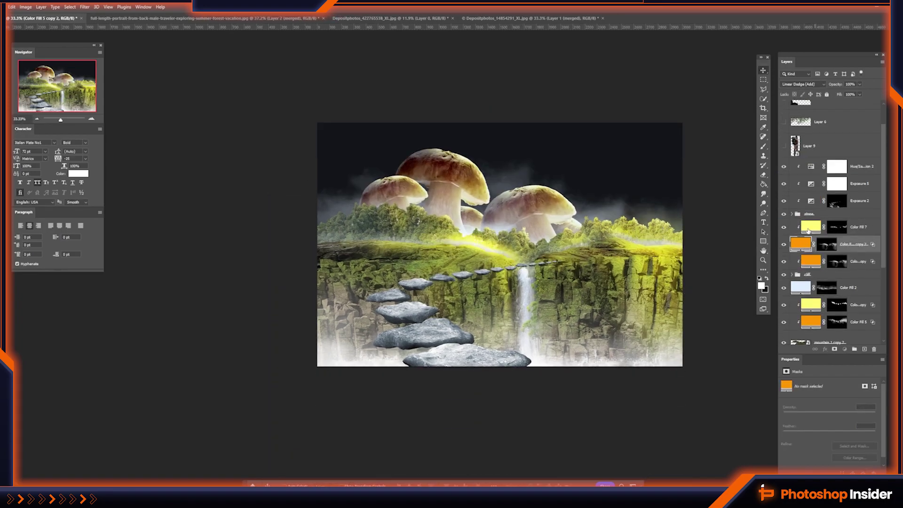
alt+click(804, 176)
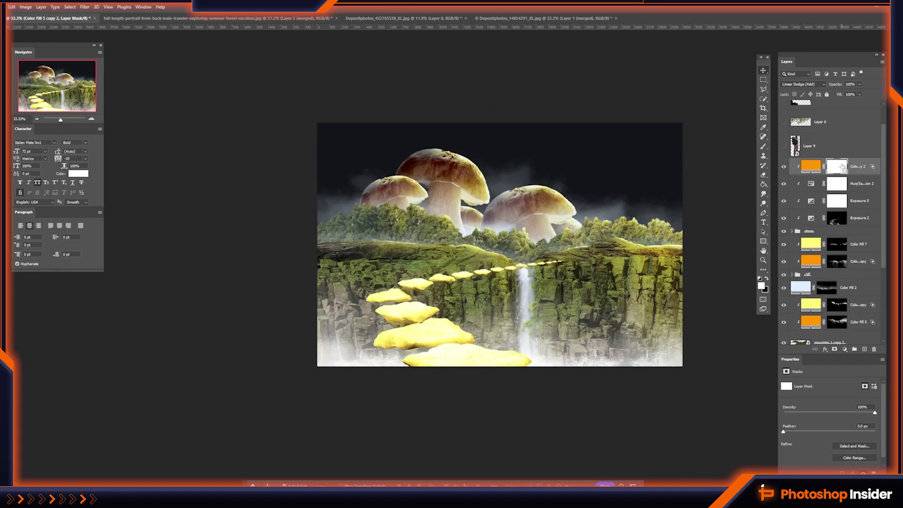
key(ctrl+i)
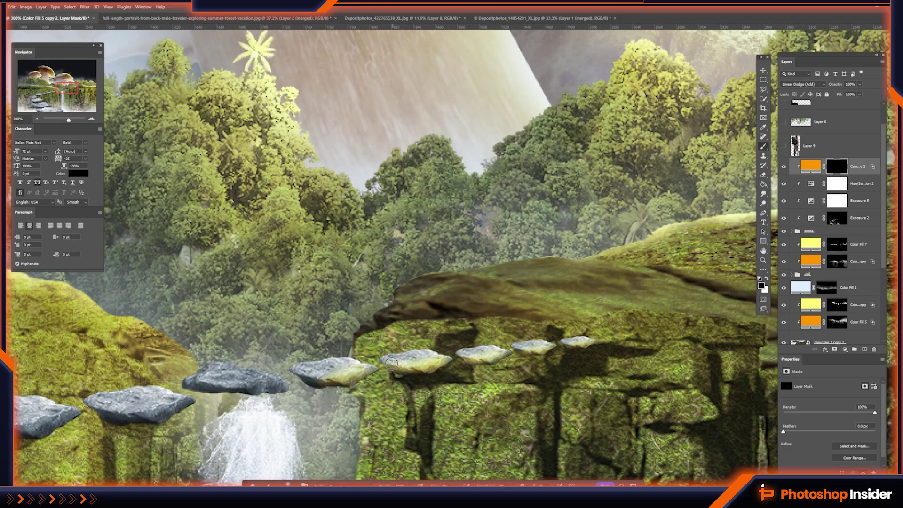
key(x)
scroll(398, 361, up, 6)
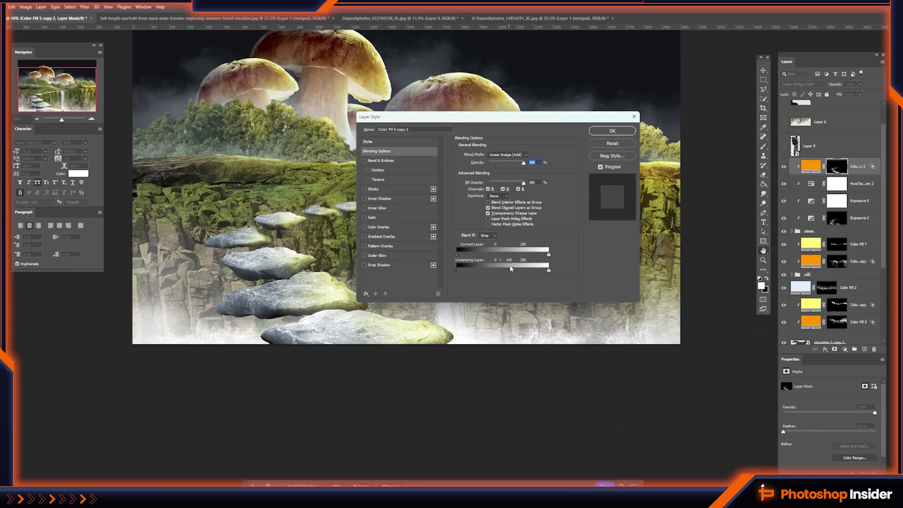
click(613, 130)
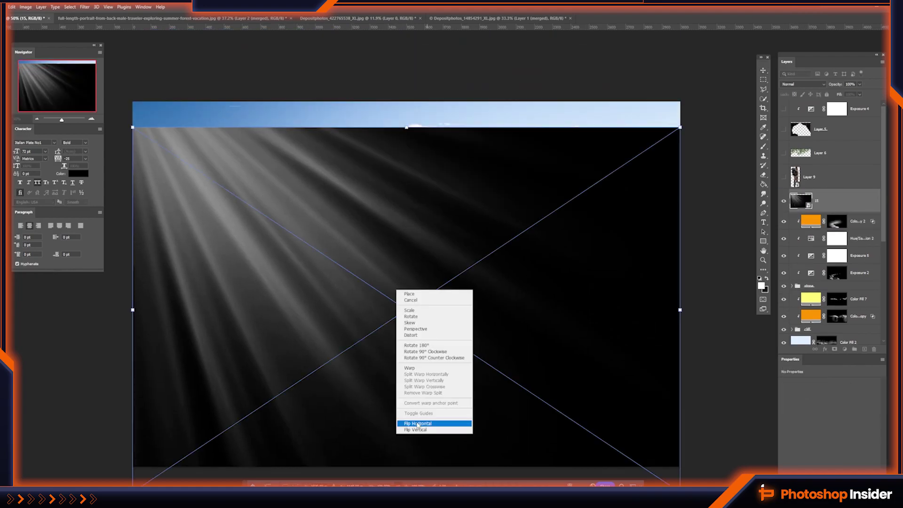
- Flip the rays image, set it to Screen, and rotate it across the sky
click(418, 424)
click(803, 84)
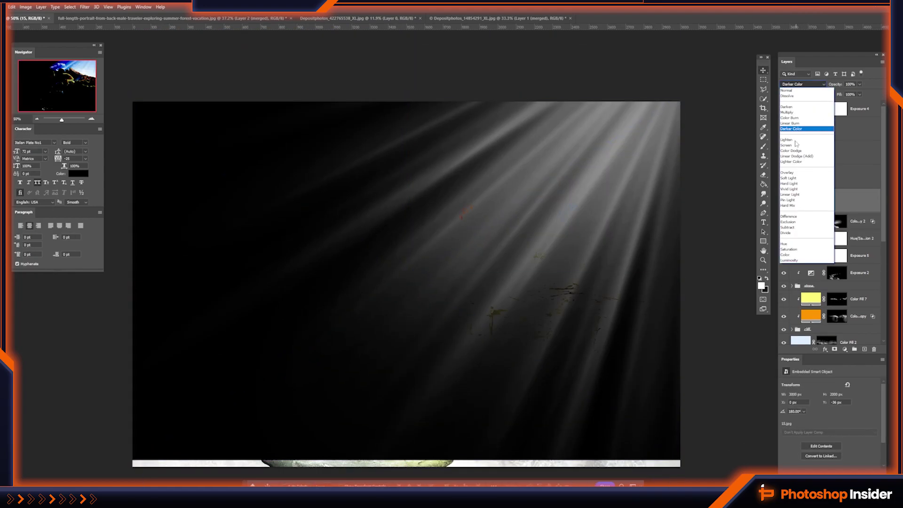
click(802, 136)
drag(555, 156, 582, 189)
key(Return)
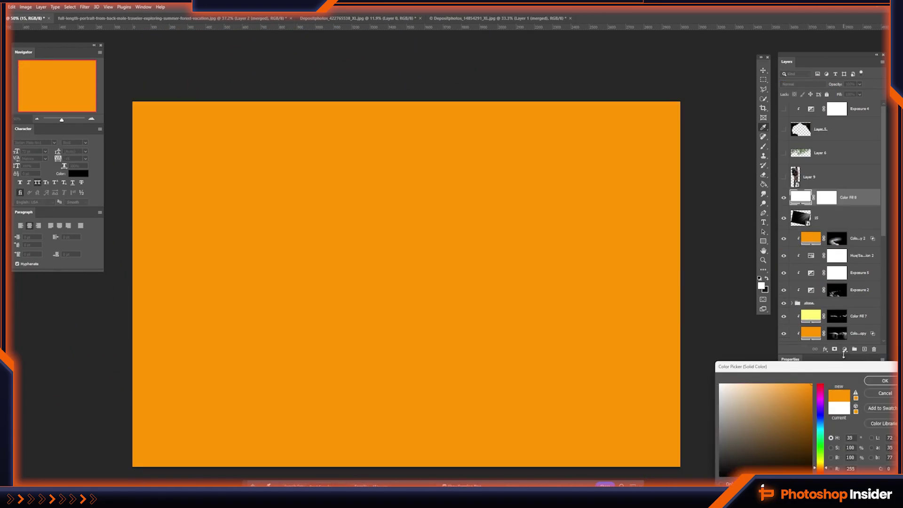
- Add a Color Fill in Overlay mode and change its colour to yellow
key(Return)
click(803, 84)
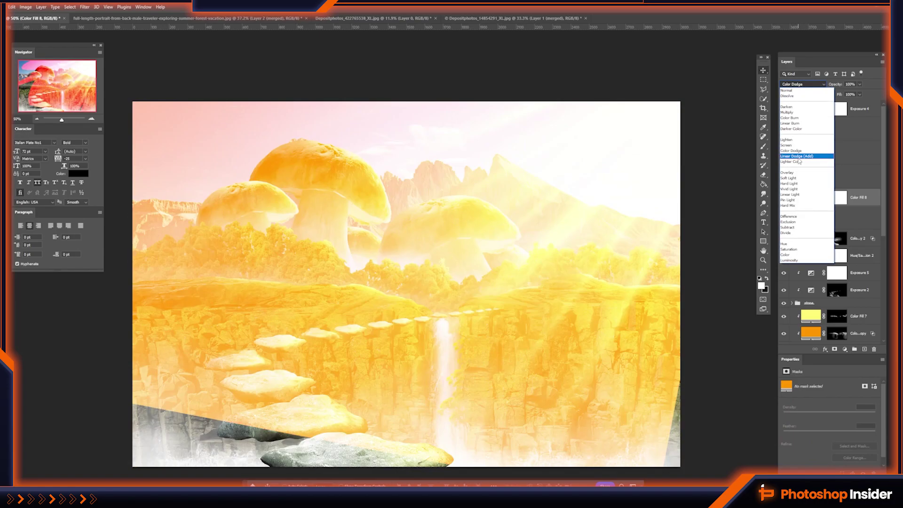
click(787, 173)
double_click(811, 197)
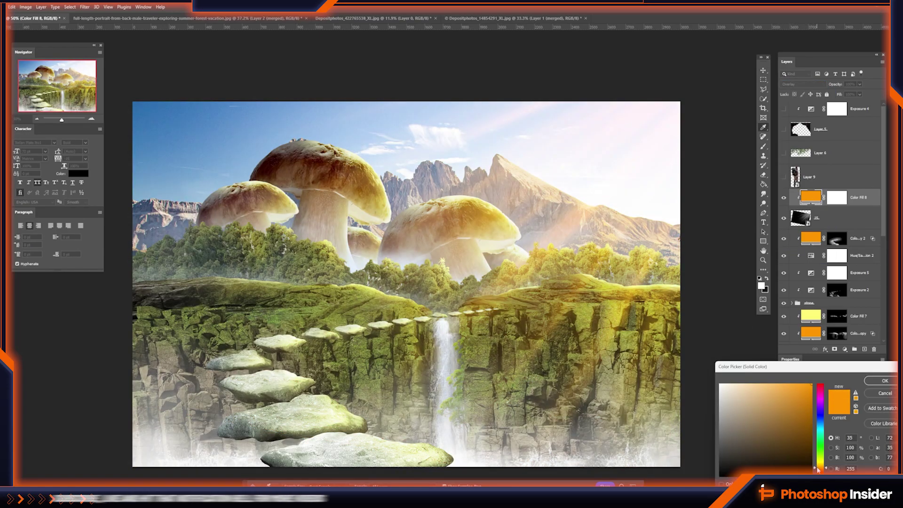
drag(817, 469, 818, 459)
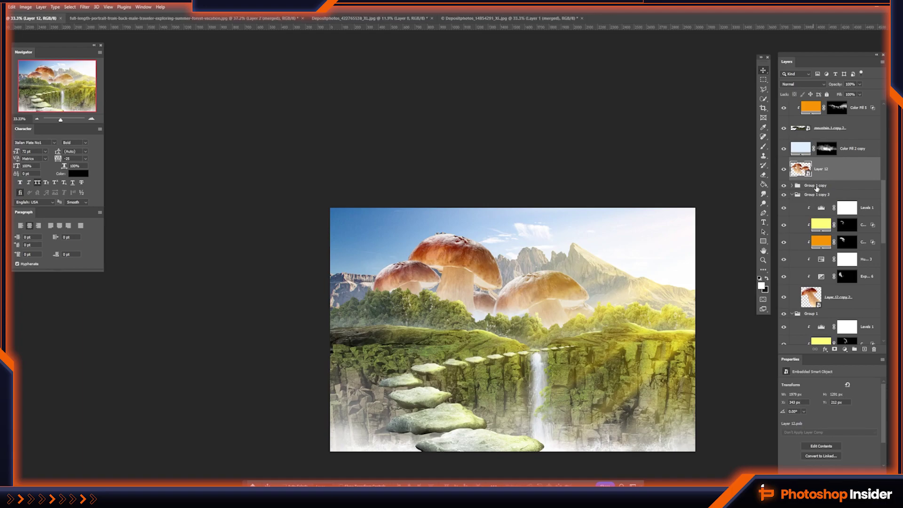
- Gaussian Blur the Layer 12 mushroom copy and set it to Linear Dodge (Add) for glow
click(88, 10)
click(192, 134)
click(327, 252)
click(802, 84)
click(800, 163)
double_click(819, 200)
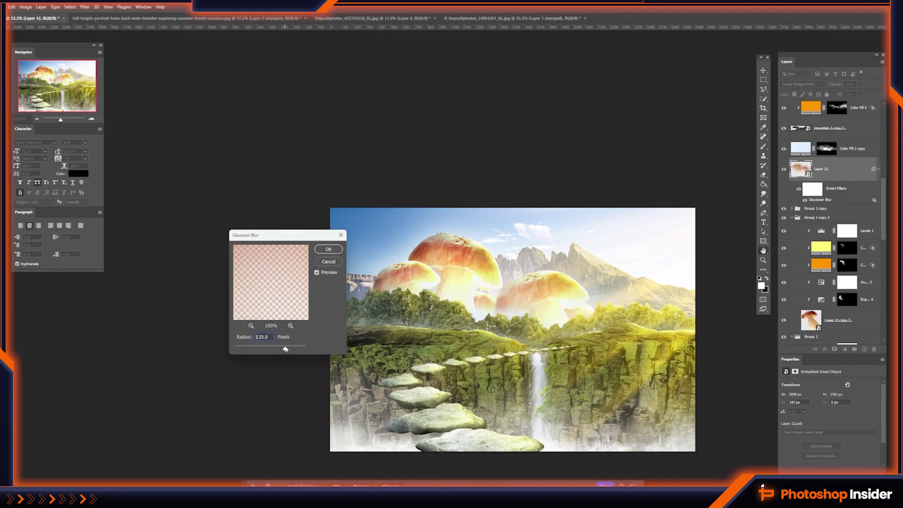
click(329, 248)
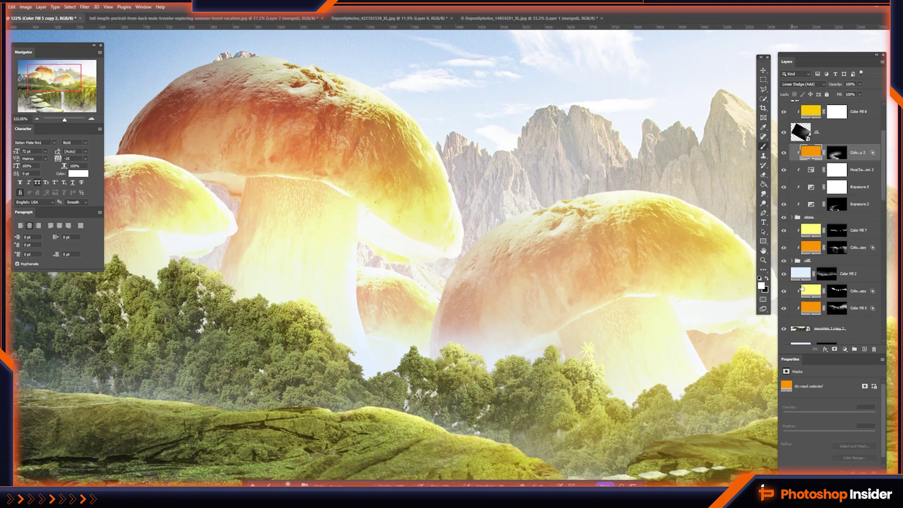
scroll(518, 343, down, 2)
scroll(357, 371, down, 1)
scroll(357, 372, down, 1)
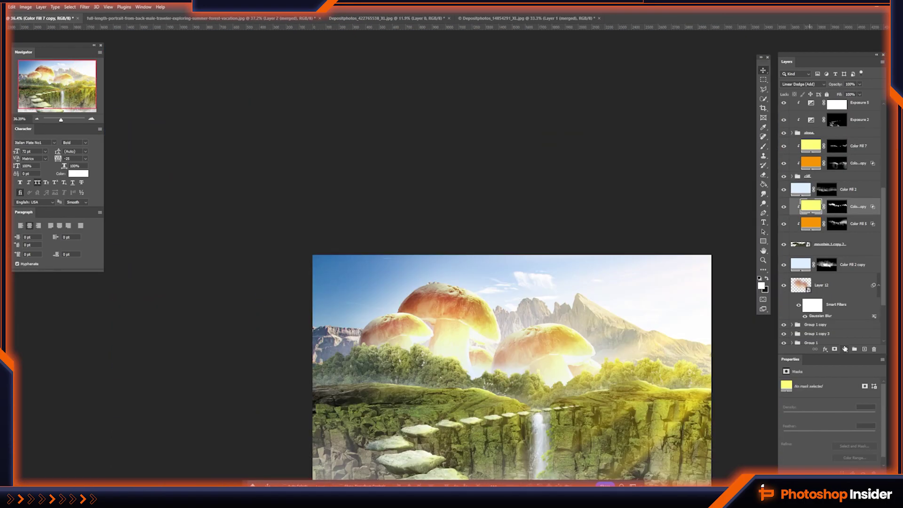
- Add an Exposure adjustment layer with an inverted black mask
click(844, 349)
click(859, 398)
key(ctrl+i)
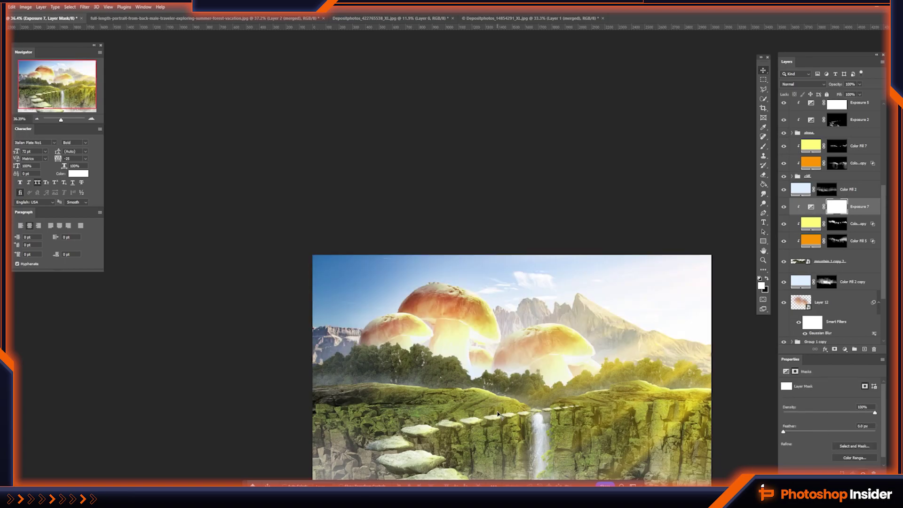
key(b)
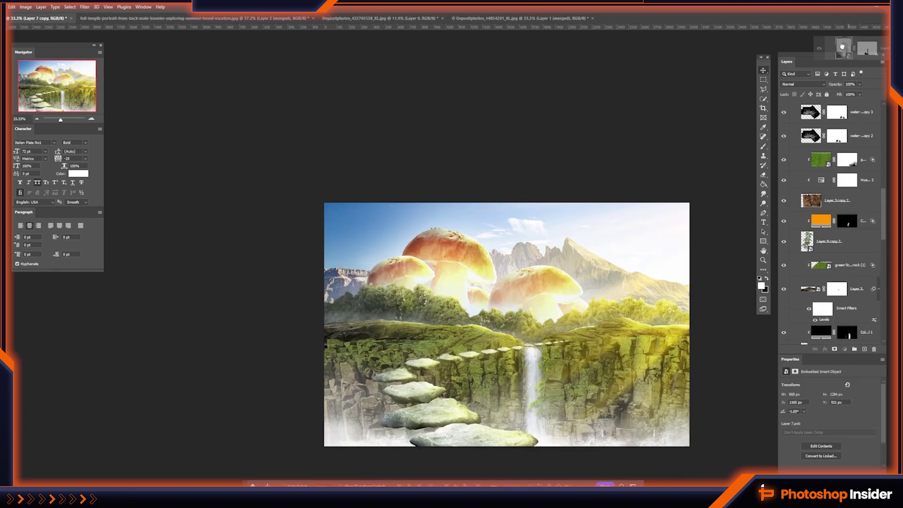
- Skew the duplicated waterfall up and right and move it onto the right cliff
key(ctrl+t)
right_click(625, 325)
click(634, 233)
drag(658, 300, 681, 261)
key(Return)
mouse_move(615, 335)
mouse_down()
mouse_move(629, 383)
mouse_move(652, 376)
mouse_up()
- Duplicate the waterfall again and narrow the copy into a thin stream
scroll(654, 367, up, 5)
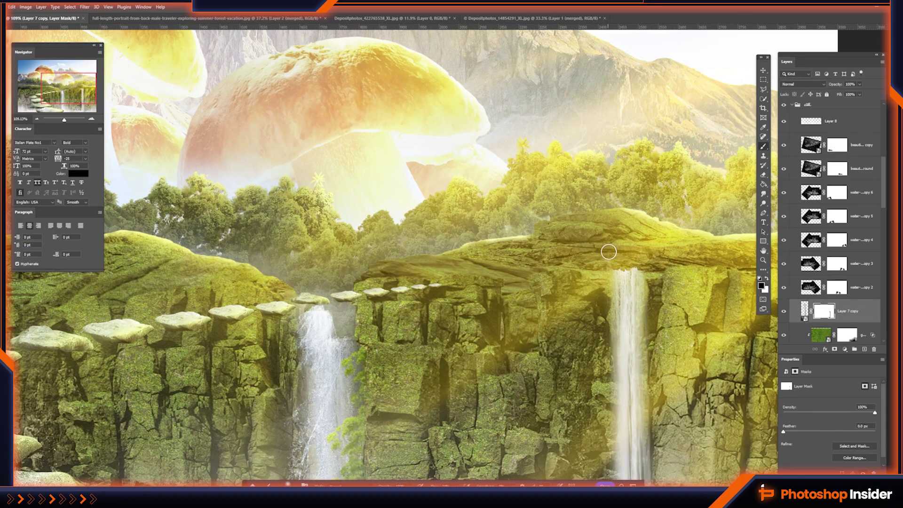
key(v)
scroll(608, 252, down, 5)
scroll(659, 305, up, 4)
drag(665, 306, 656, 316)
scroll(818, 281, down, 5)
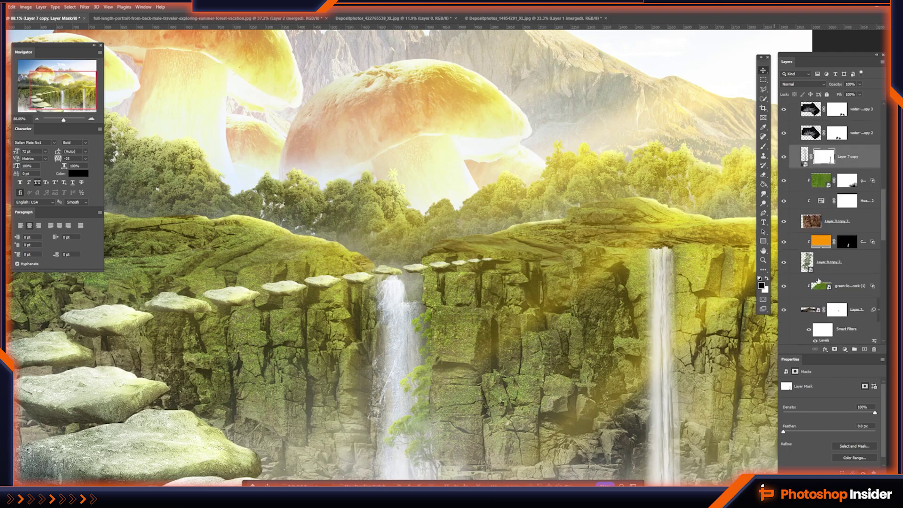
drag(828, 310, 828, 156)
key(b)
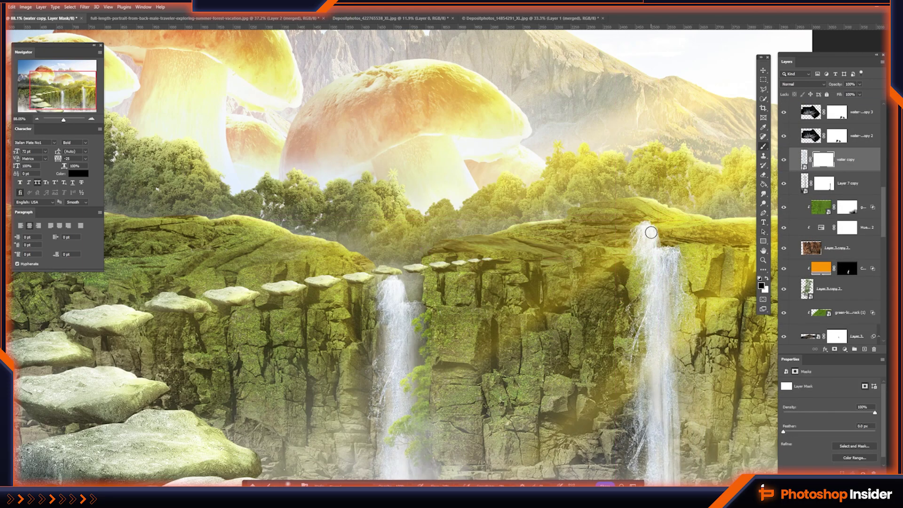
drag(702, 370, 683, 369)
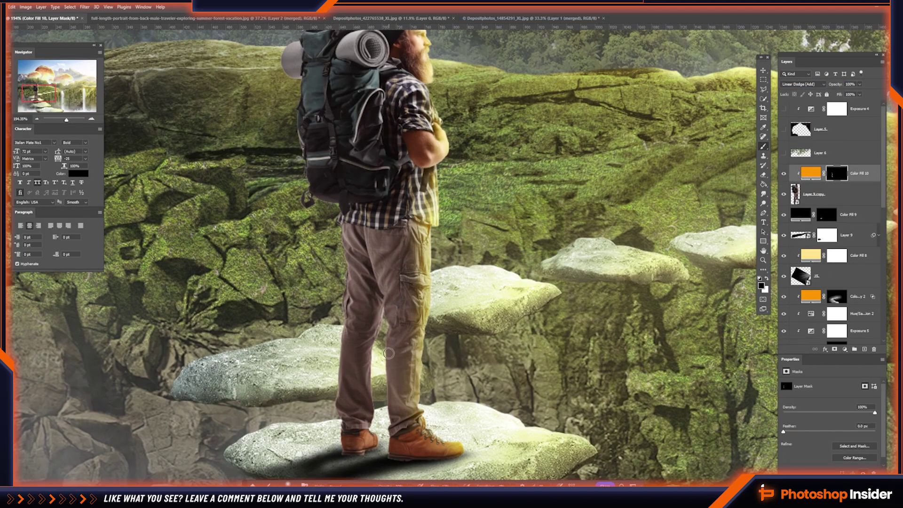
- Paint warm light onto the hiker's shirt, then invert the Color Fill 11 and Exposure 10 masks
scroll(389, 353, up, 5)
drag(432, 226, 443, 253)
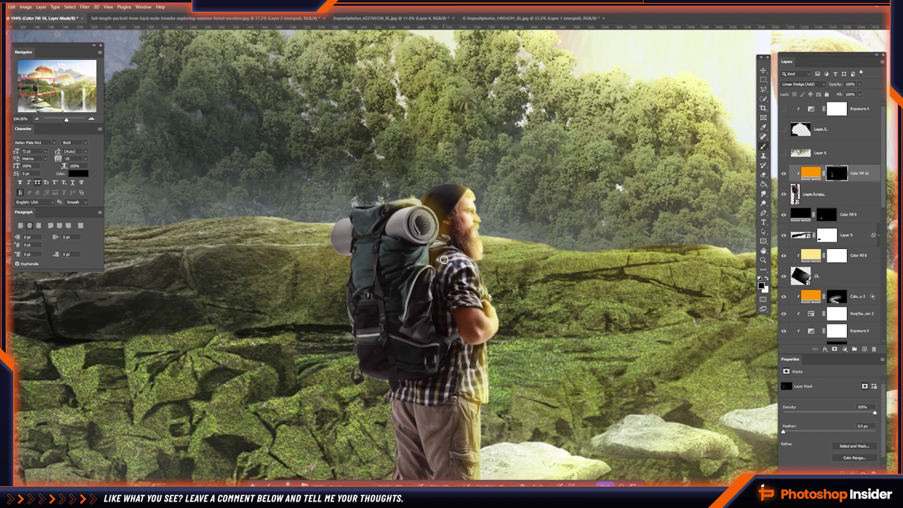
scroll(461, 254, down, 5)
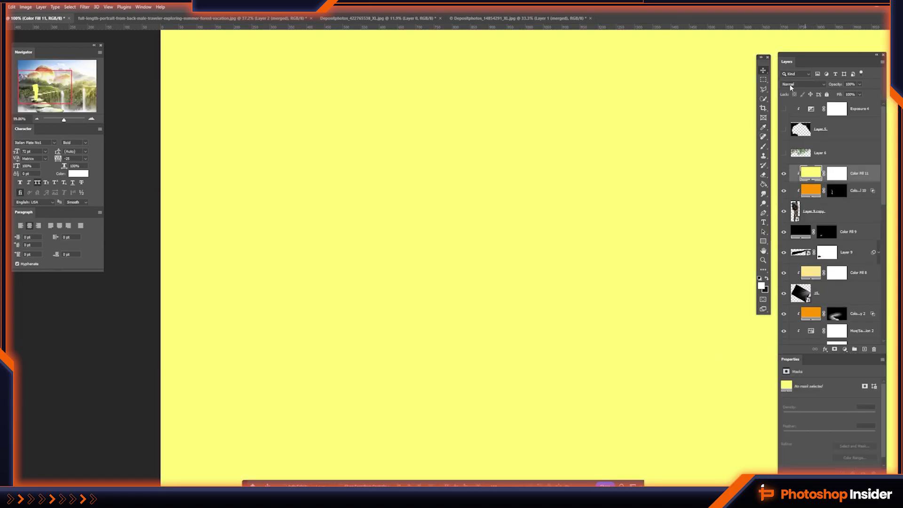
key(ctrl+i)
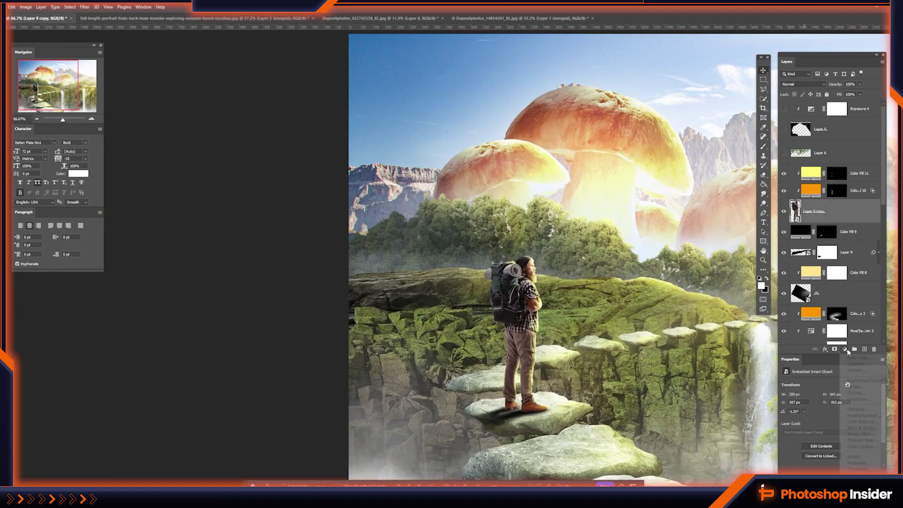
click(842, 209)
key(ctrl+i)
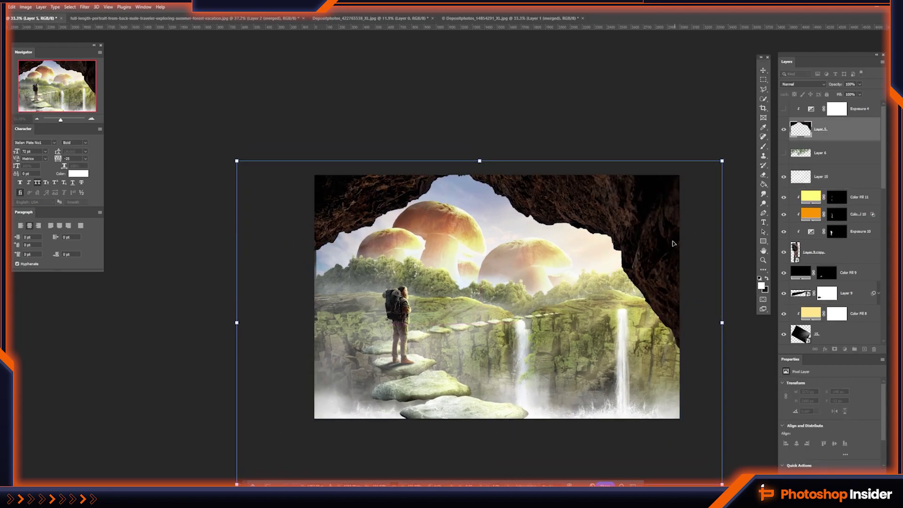
- Add a Hue/Saturation adjustment above the cave layer and delete the Exposure 4 layer
click(846, 349)
click(861, 419)
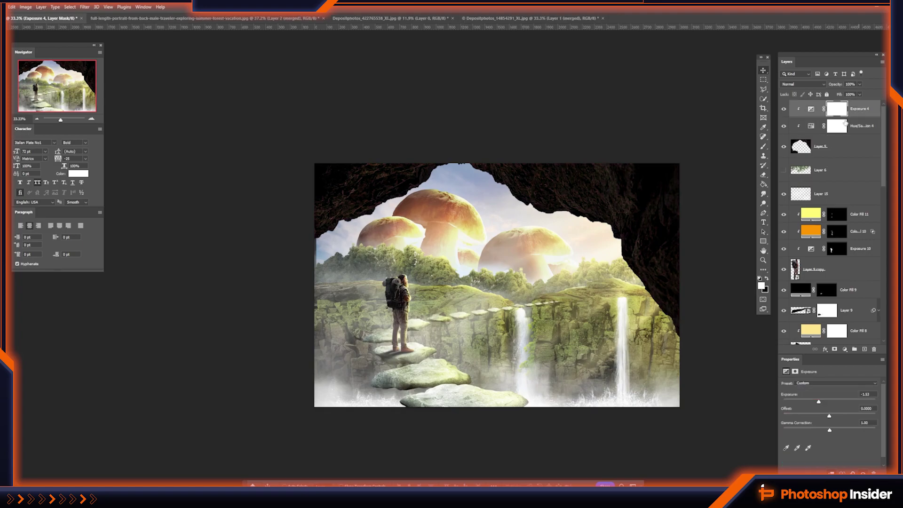
drag(850, 112, 874, 349)
click(846, 349)
- Add an orange Solid Color fill clipped to the cave, set to Linear Dodge with an inverted mask
click(858, 358)
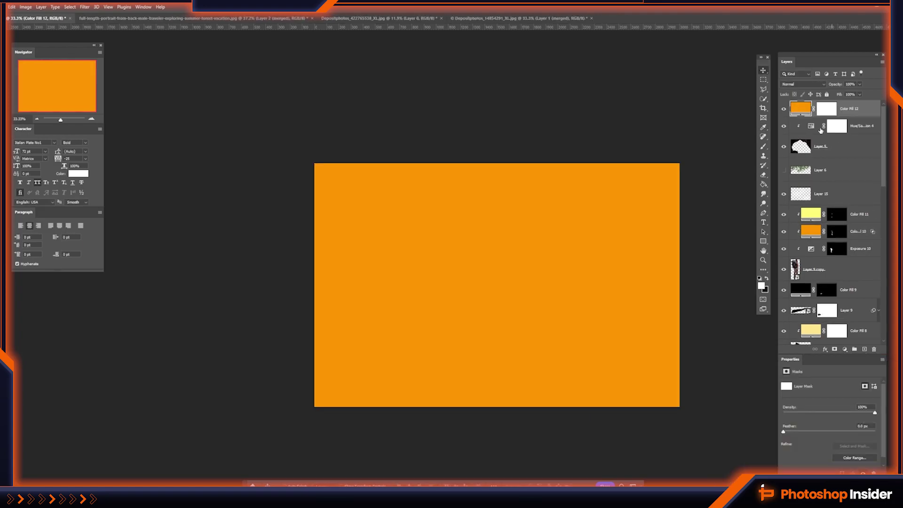
key(ctrl+alt+g)
click(802, 85)
click(800, 137)
key(ctrl+i)
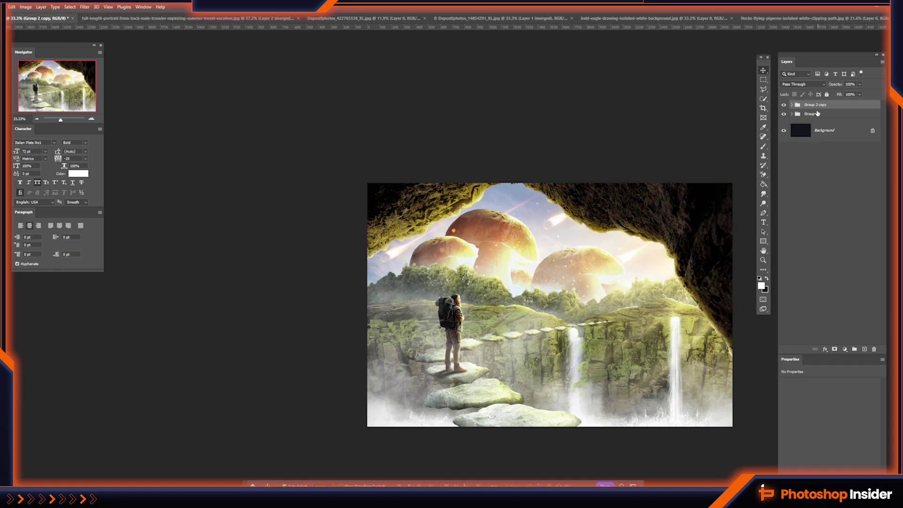
- Merge the group copy into one layer and apply a light Gaussian Blur to it
key(ctrl+e)
click(85, 6)
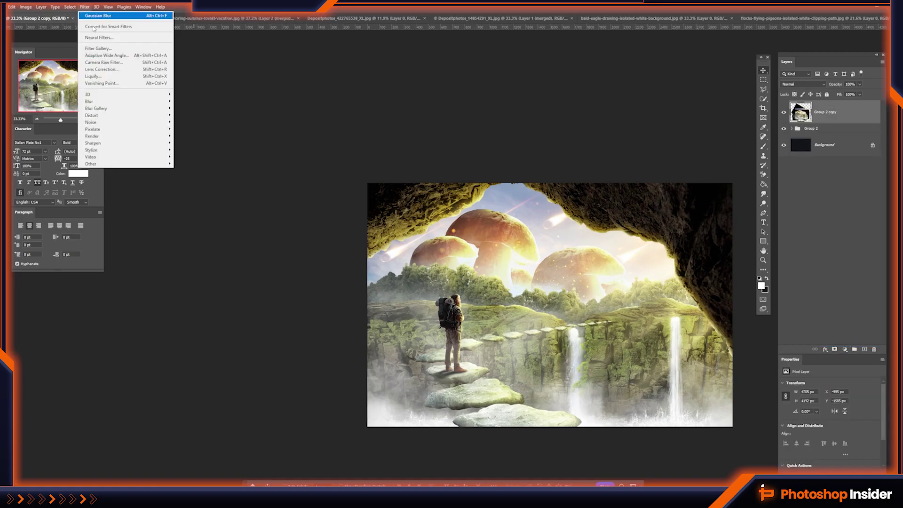
click(203, 153)
drag(268, 349, 259, 349)
key(Escape)
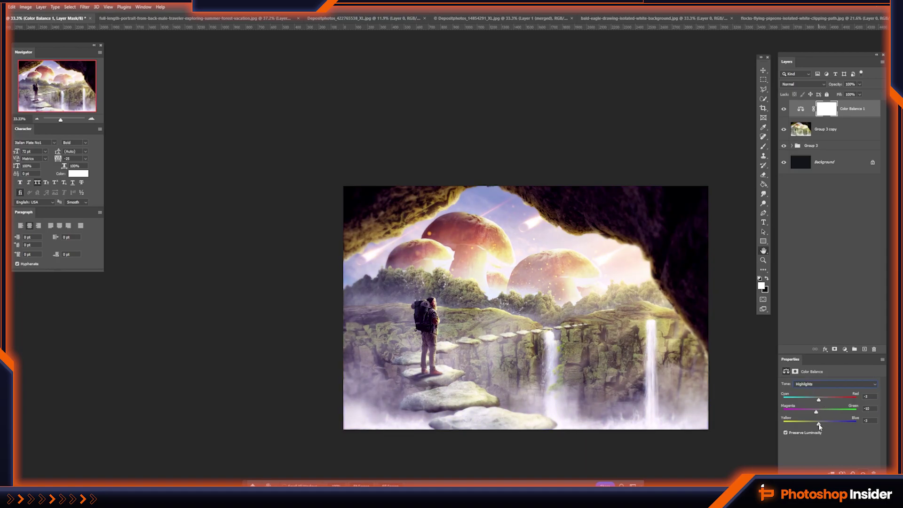
- Add a Selective Color adjustment and group the grading layers together with Ctrl+G
click(845, 349)
click(860, 470)
click(828, 383)
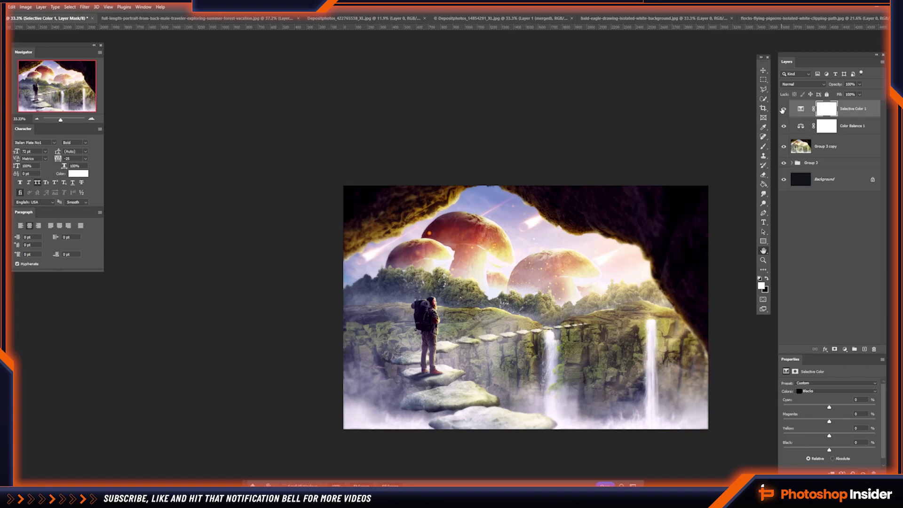
shift+click(826, 150)
key(ctrl+g)
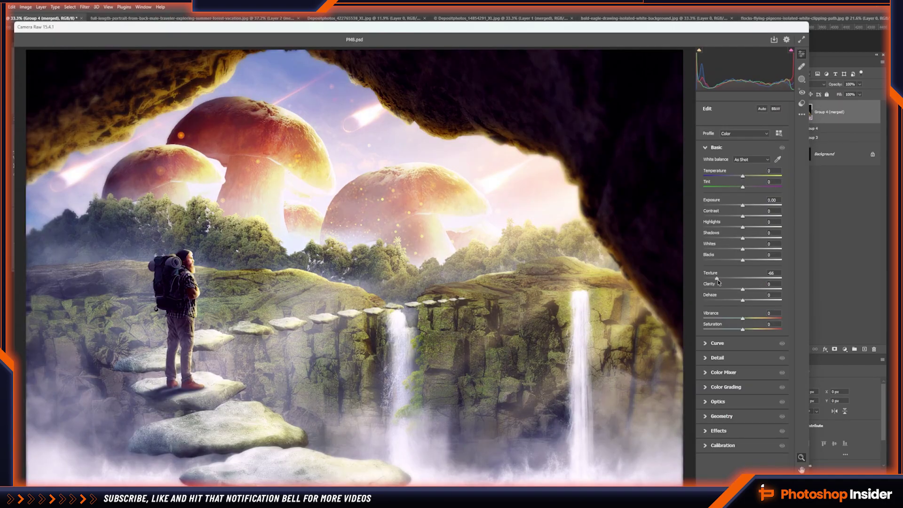